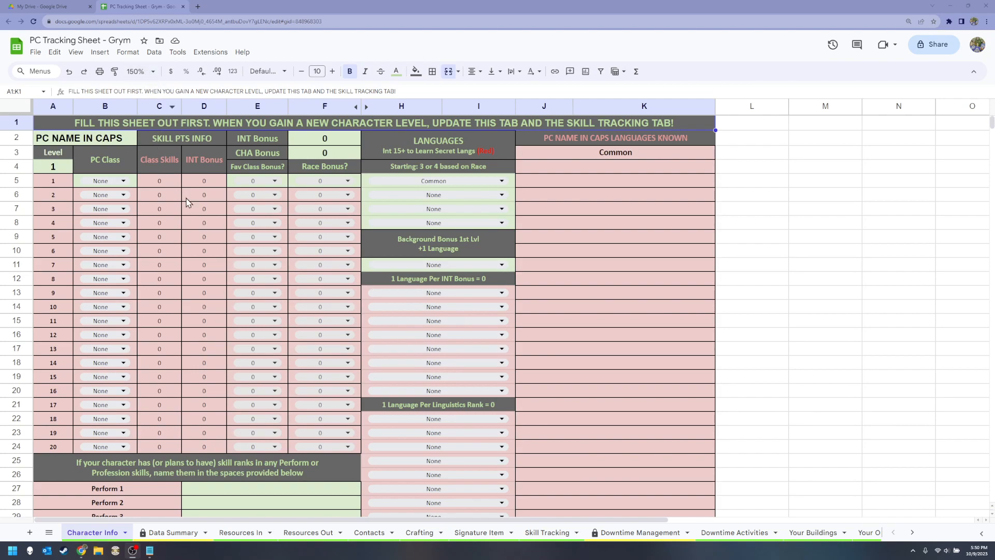
Zoom the Character Info sheet out to 100% and return it to 150%
{"action": "left_click", "coordinate": [151, 72]}
{"action": "left_click", "coordinate": [144, 138]}
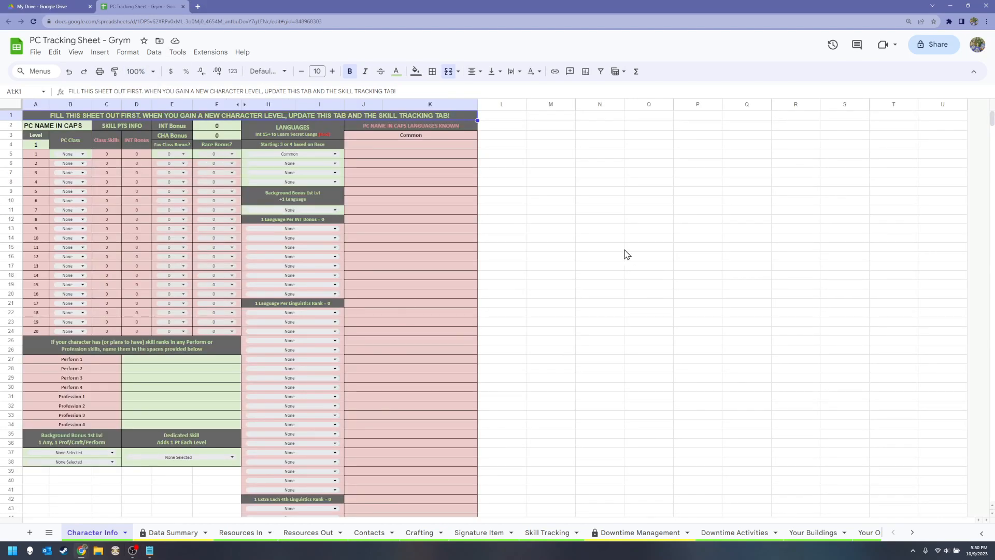
{"action": "left_click", "coordinate": [150, 72]}
{"action": "left_click", "coordinate": [145, 168]}
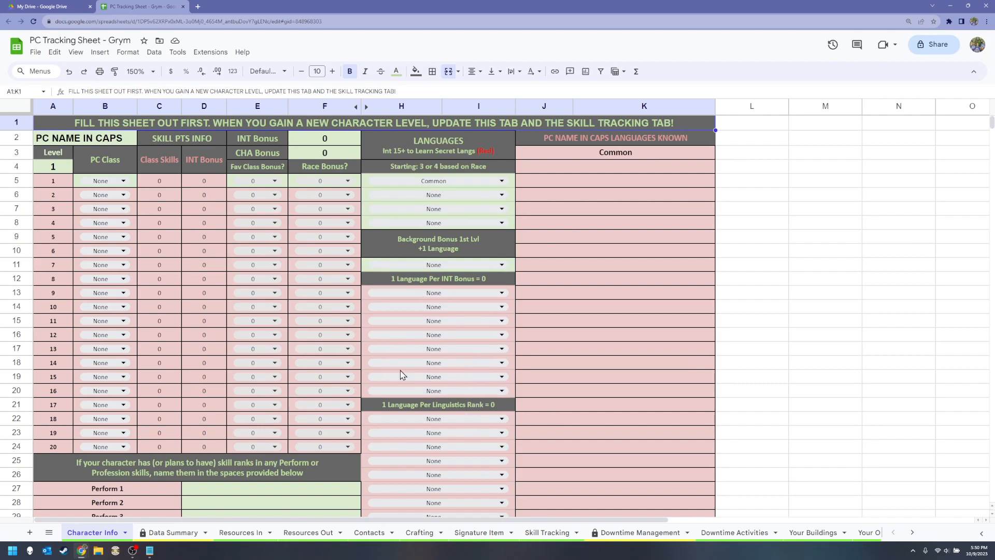
Look over the Data Summary sheet and the protected CodeDTActs sheet of downtime activities
{"action": "left_click", "coordinate": [184, 534]}
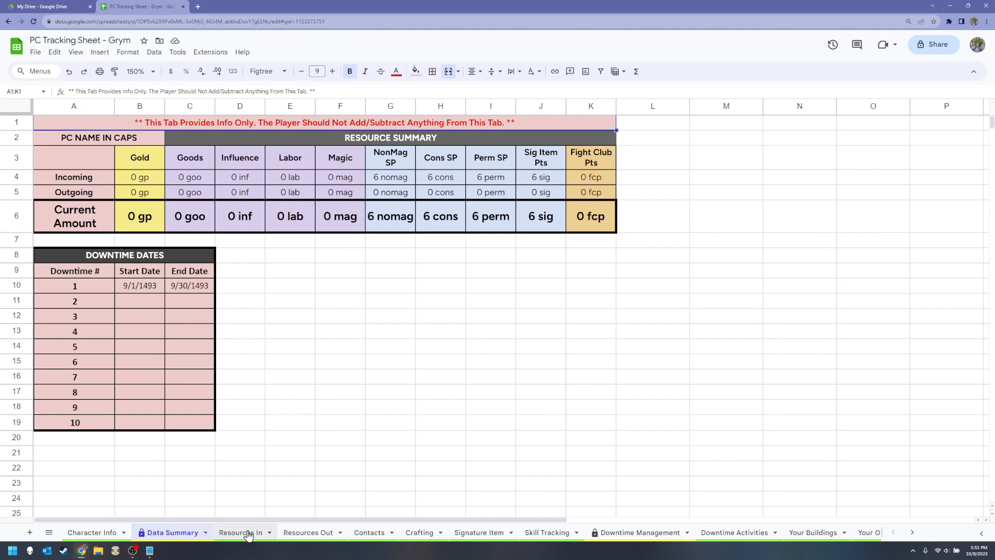
{"action": "left_click", "coordinate": [912, 532]}
{"action": "left_click", "coordinate": [912, 532]}
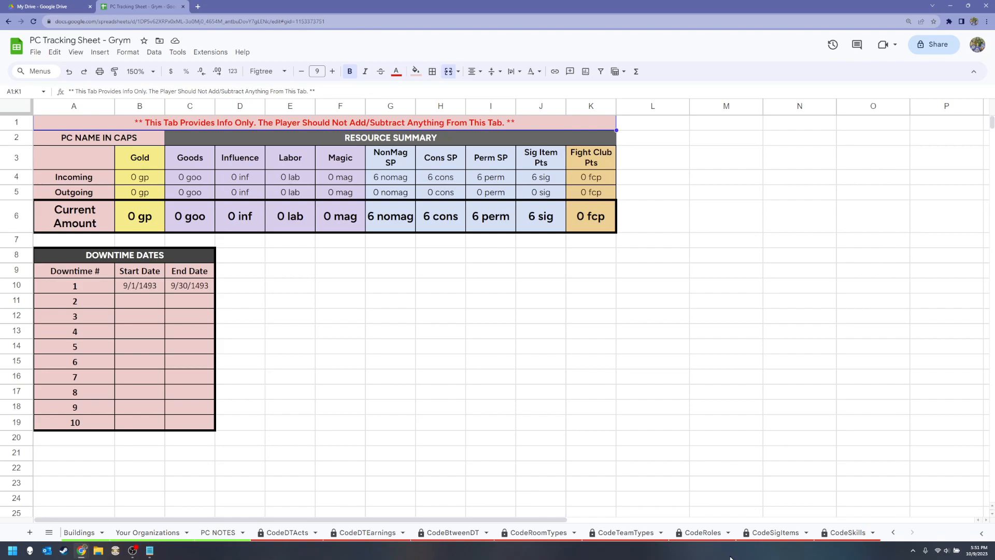
{"action": "left_click", "coordinate": [263, 534]}
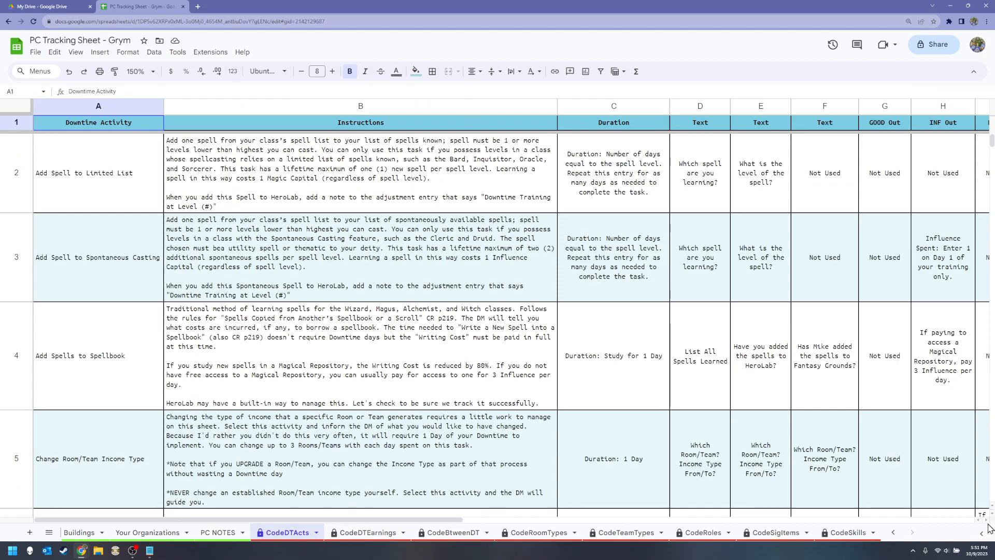
{"action": "left_click", "coordinate": [893, 532]}
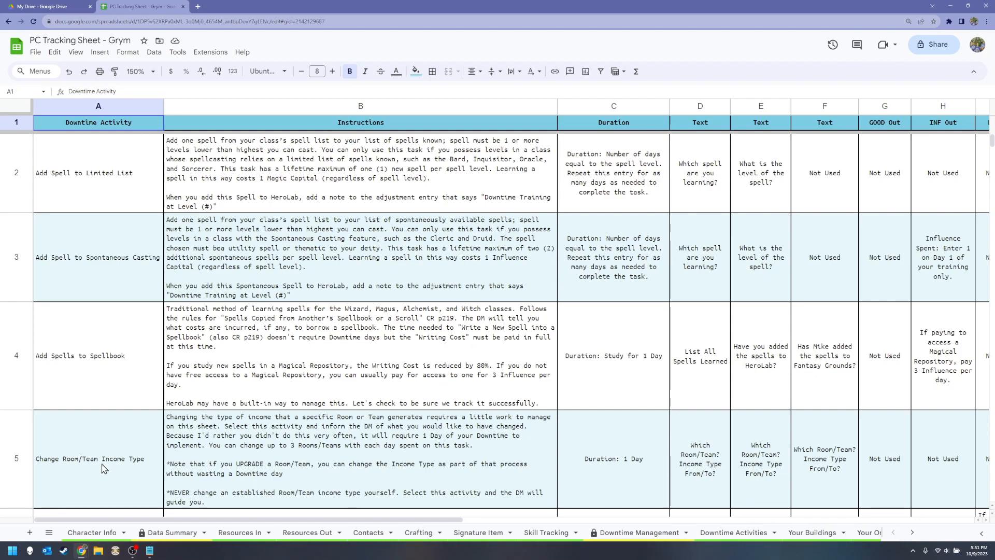
On the Character Info sheet, replace the PC name placeholder with GRYM
{"action": "left_click", "coordinate": [88, 532]}
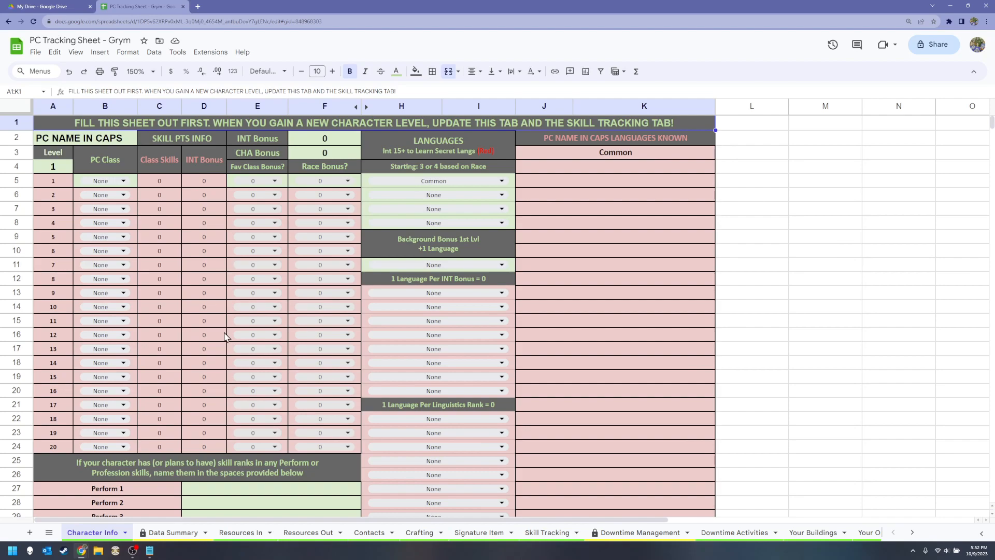
{"action": "left_click", "coordinate": [106, 144]}
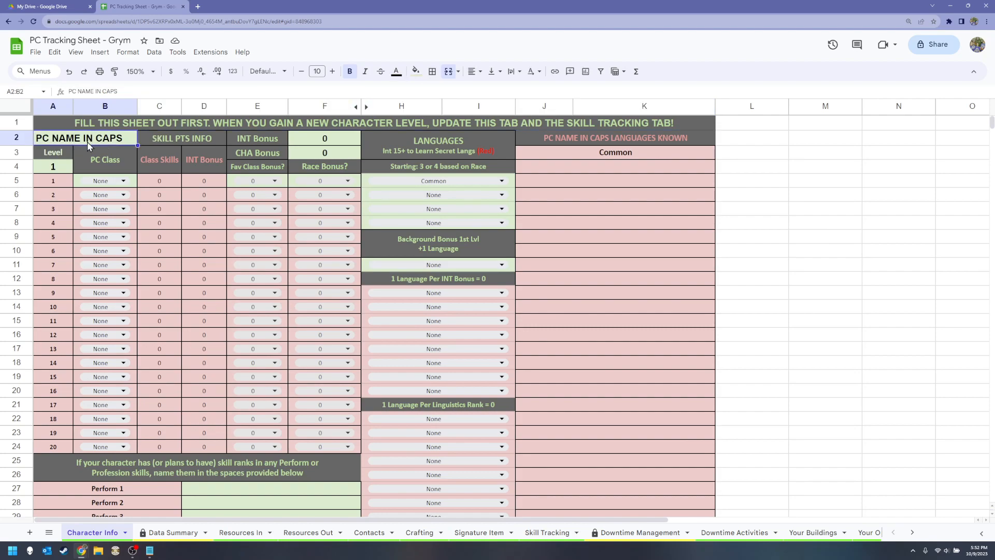
{"action": "type", "text": "RYM"}
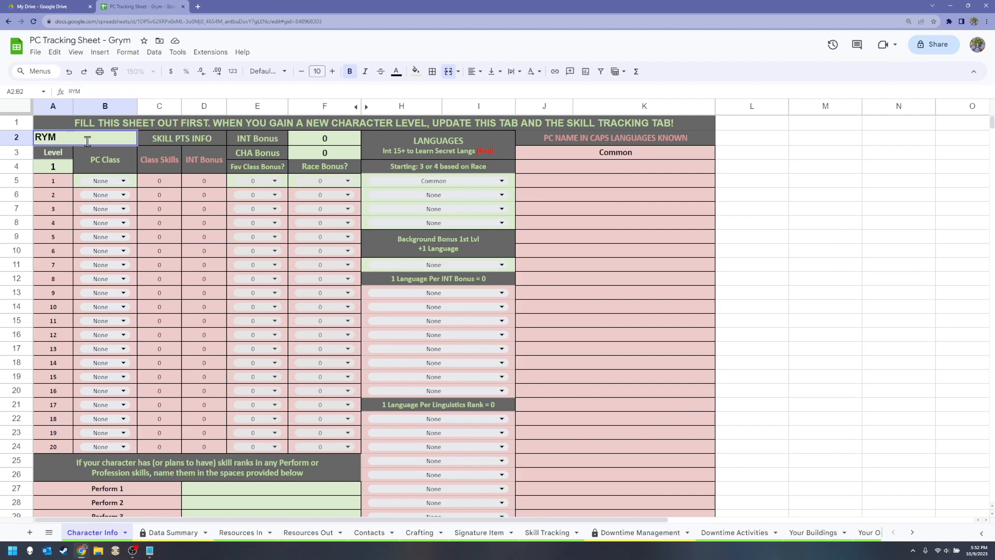
{"action": "type", "text": "YM"}
Set the character's CHA bonus to 2 and the character level to 5
{"action": "left_click", "coordinate": [321, 143]}
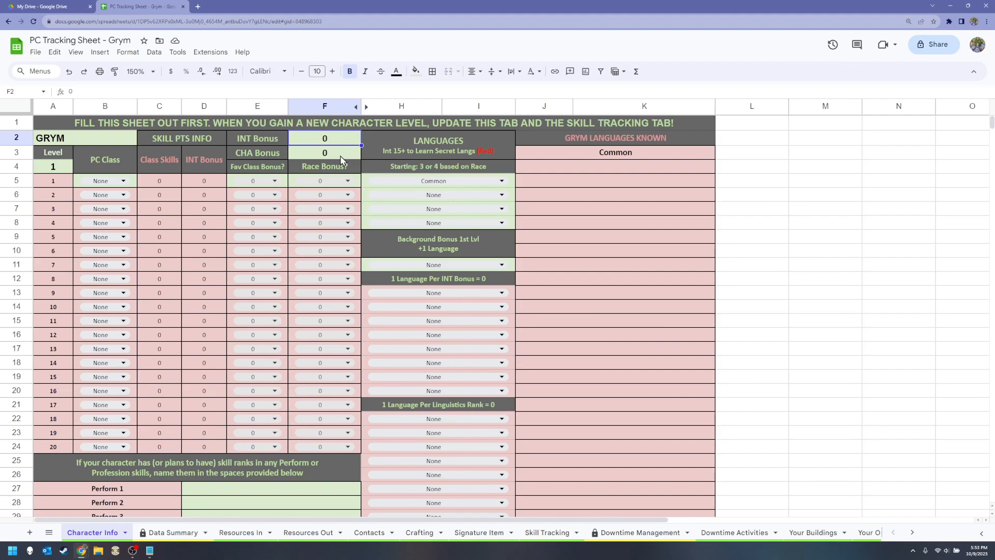
{"action": "left_click", "coordinate": [342, 155]}
{"action": "type", "text": "2"}
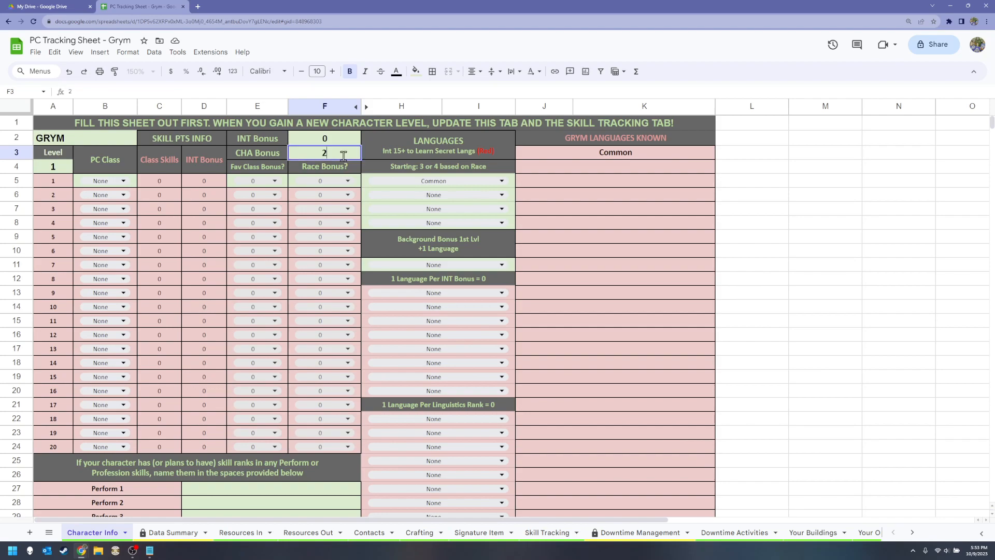
{"action": "left_click", "coordinate": [55, 170]}
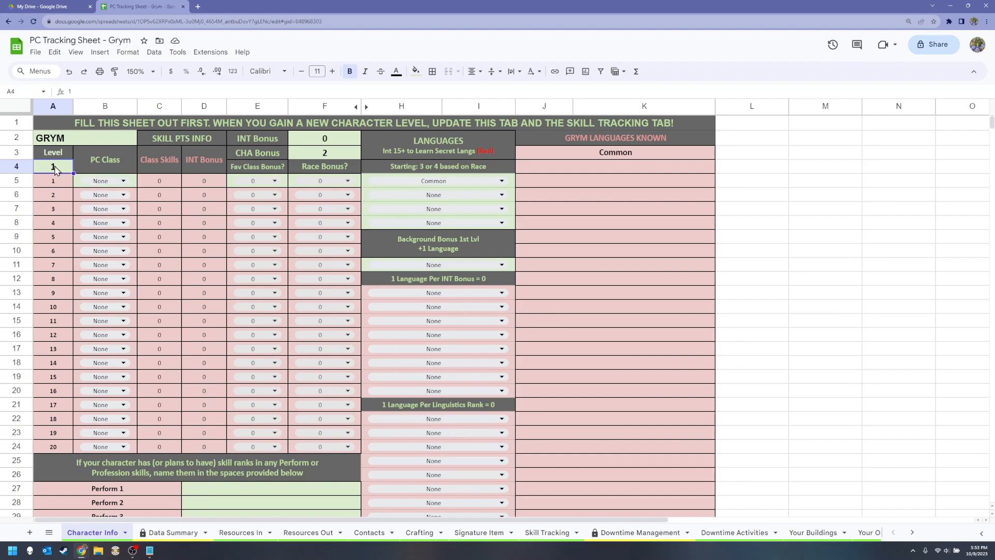
{"action": "type", "text": "5"}
{"action": "left_click", "coordinate": [74, 158]}
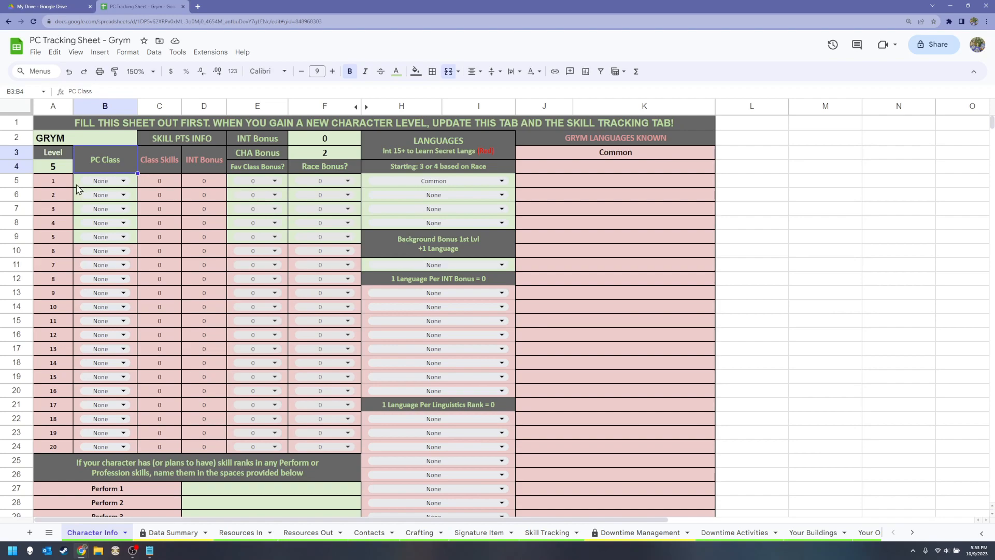
Set the PC class to Paladin for each of levels 1 through 5
{"action": "left_click", "coordinate": [124, 182]}
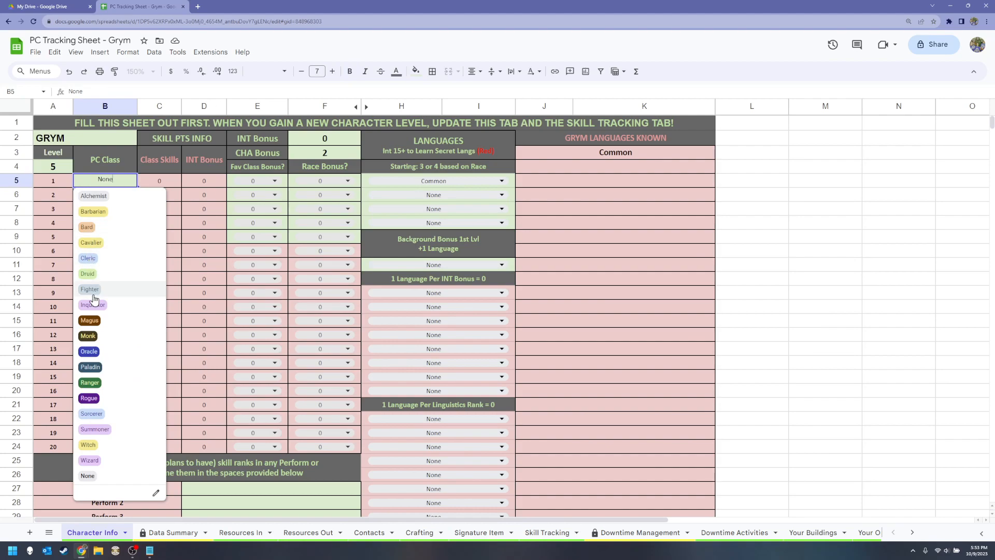
{"action": "left_click", "coordinate": [101, 372]}
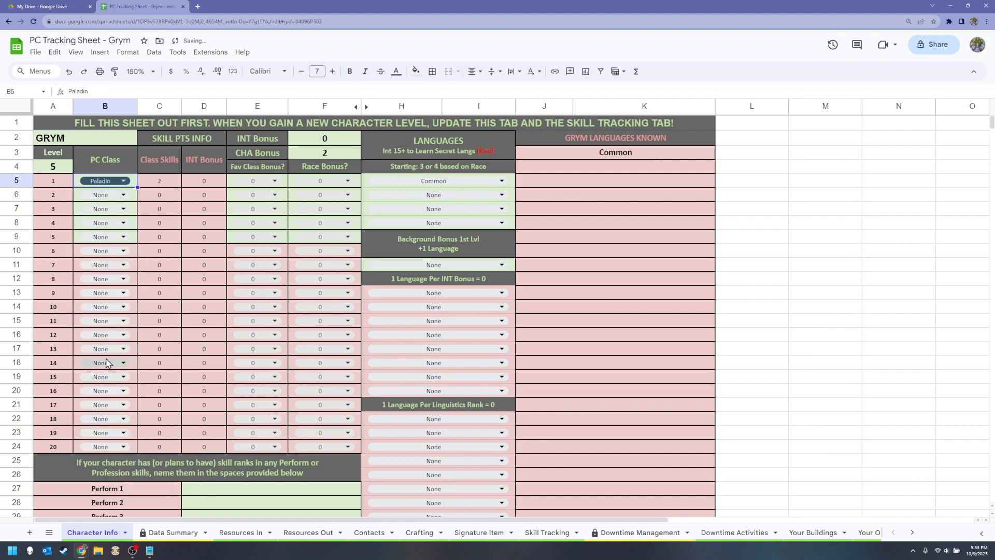
{"action": "left_click", "coordinate": [127, 195]}
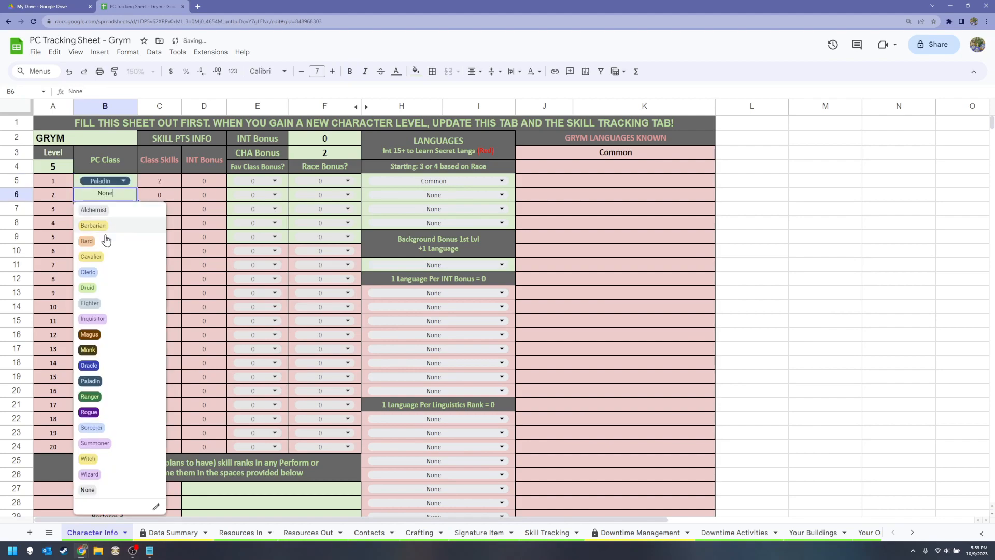
{"action": "left_click", "coordinate": [103, 381]}
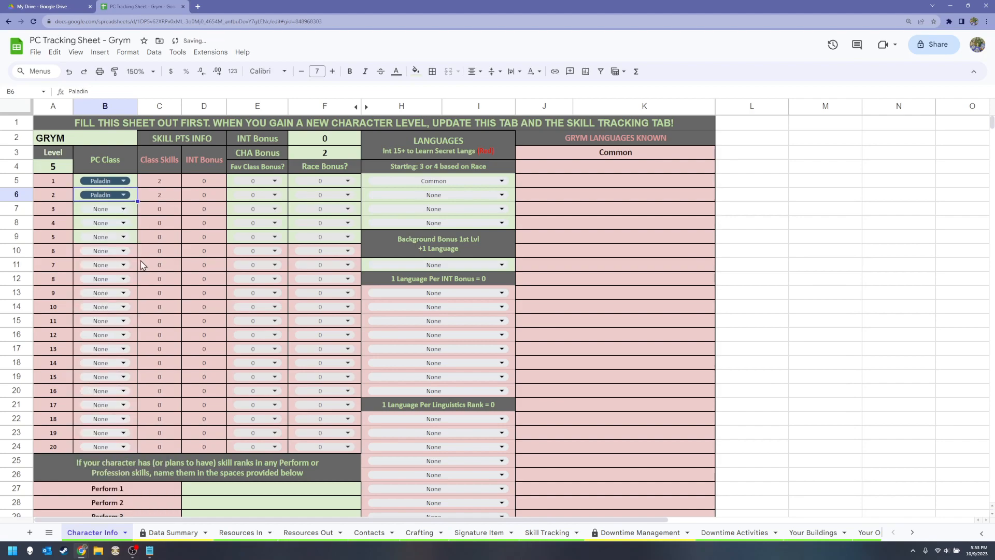
{"action": "left_click", "coordinate": [123, 209]}
{"action": "left_click", "coordinate": [83, 397]}
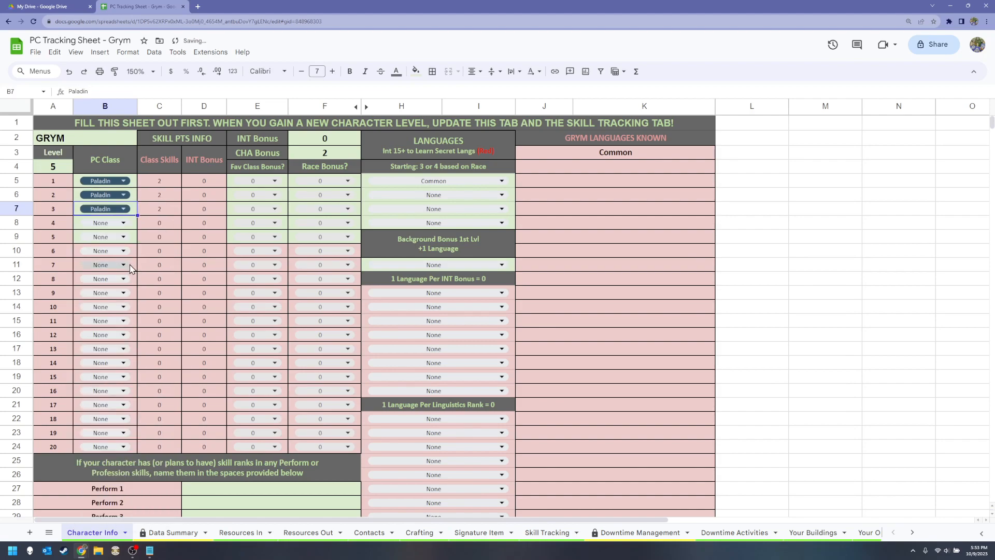
{"action": "left_click", "coordinate": [123, 223]}
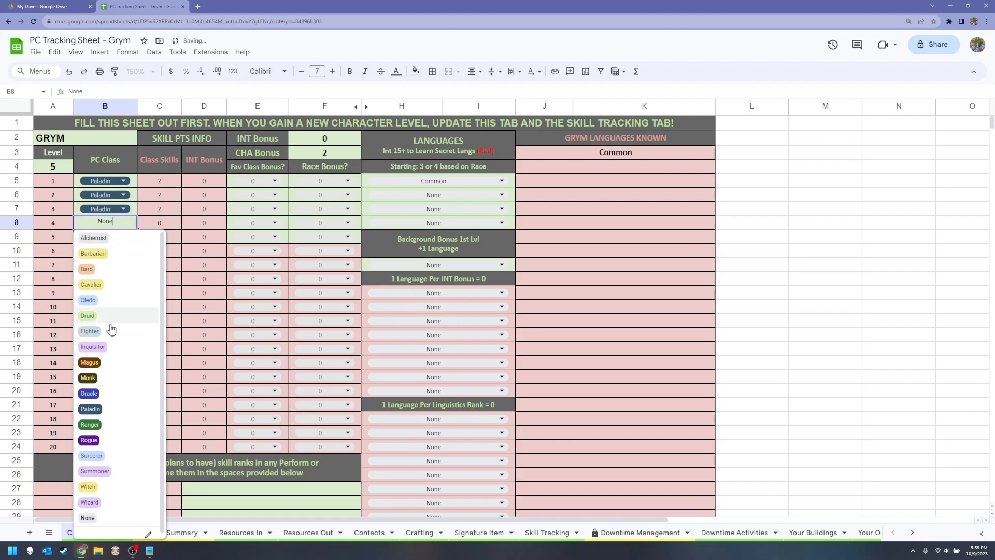
{"action": "left_click", "coordinate": [90, 409]}
{"action": "left_click", "coordinate": [124, 236]}
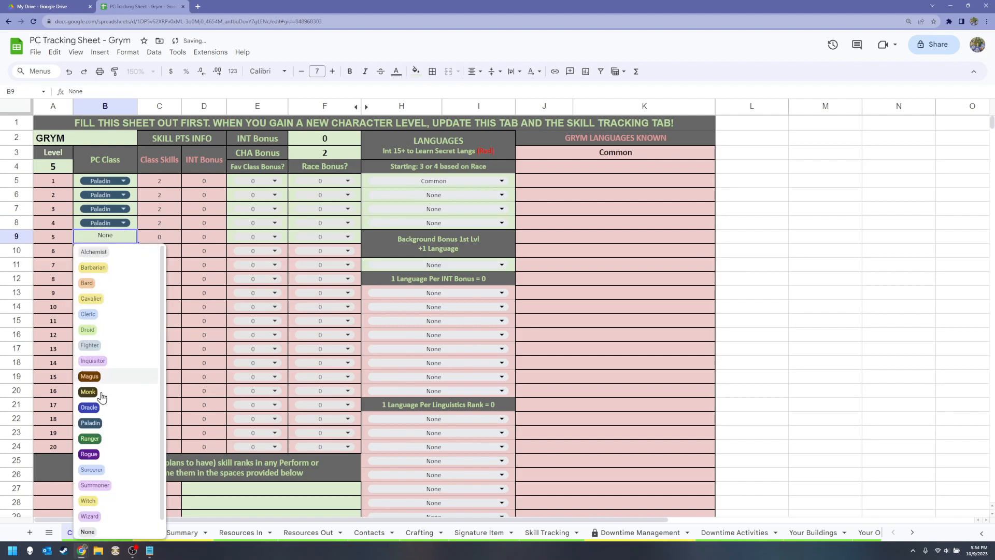
{"action": "left_click", "coordinate": [91, 423]}
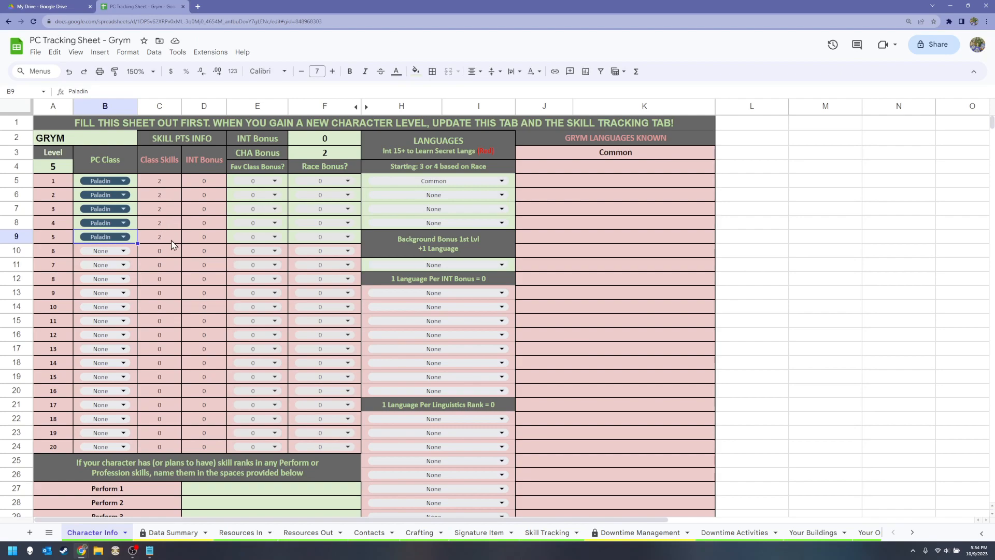
Try a favored class bonus of 1 for level 1 and reset it to 0
{"action": "left_click", "coordinate": [275, 181]}
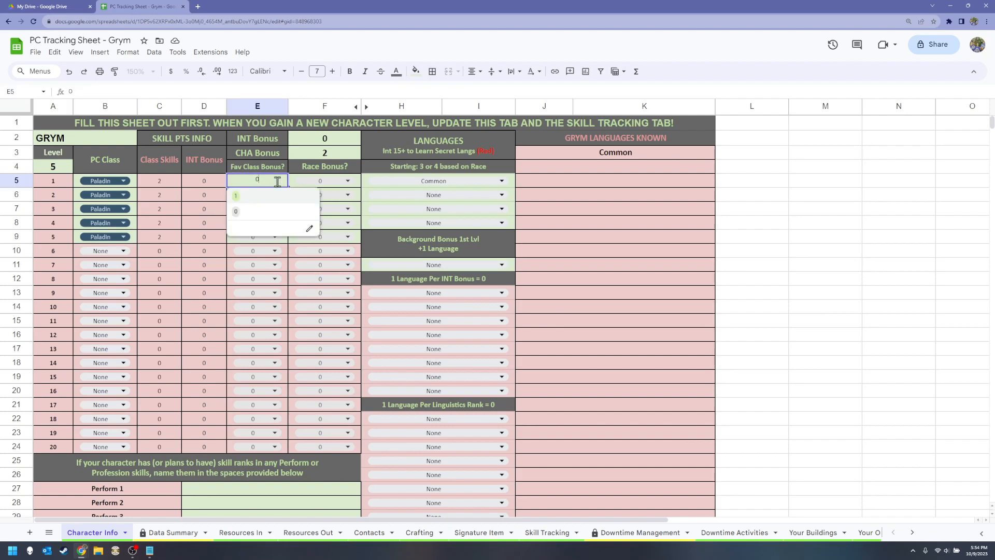
{"action": "left_click", "coordinate": [236, 196]}
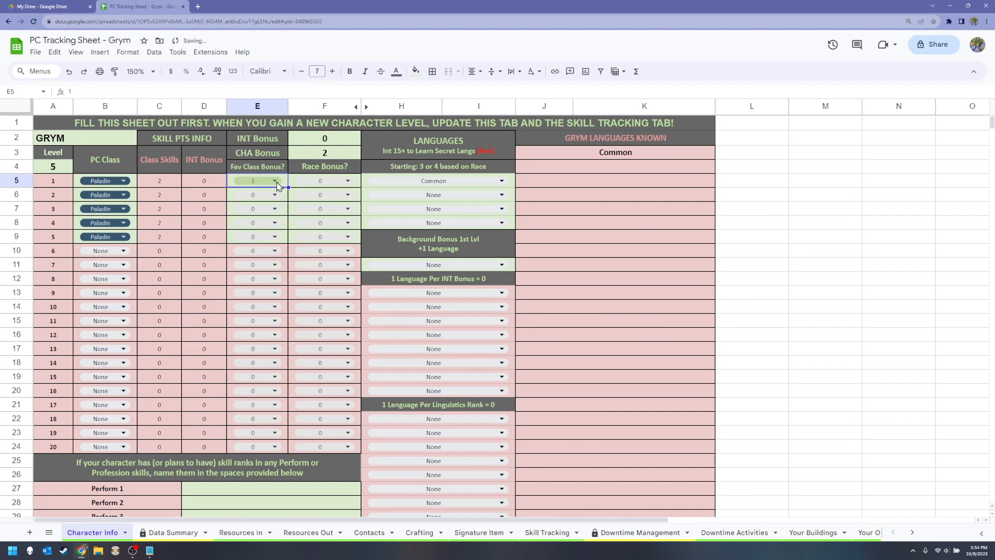
{"action": "left_click", "coordinate": [277, 184]}
{"action": "left_click", "coordinate": [246, 212]}
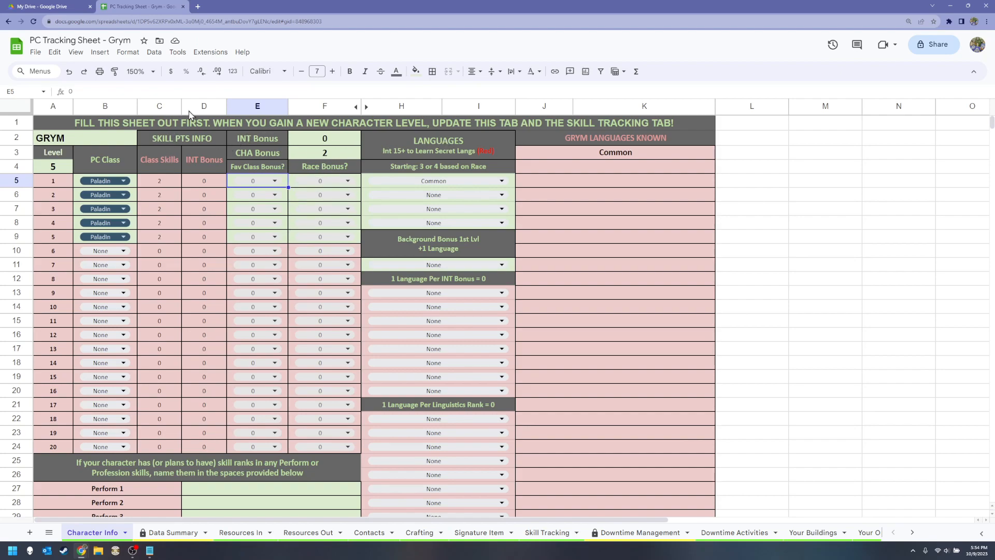
Try a race bonus of 1 for levels 1 and 2 and reset both to 0
{"action": "left_click", "coordinate": [347, 181]}
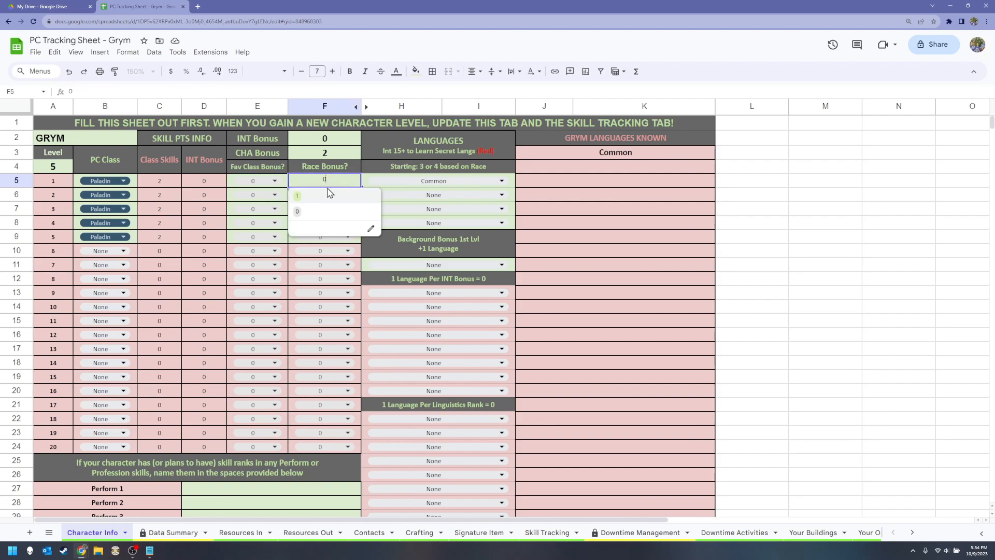
{"action": "left_click", "coordinate": [304, 204]}
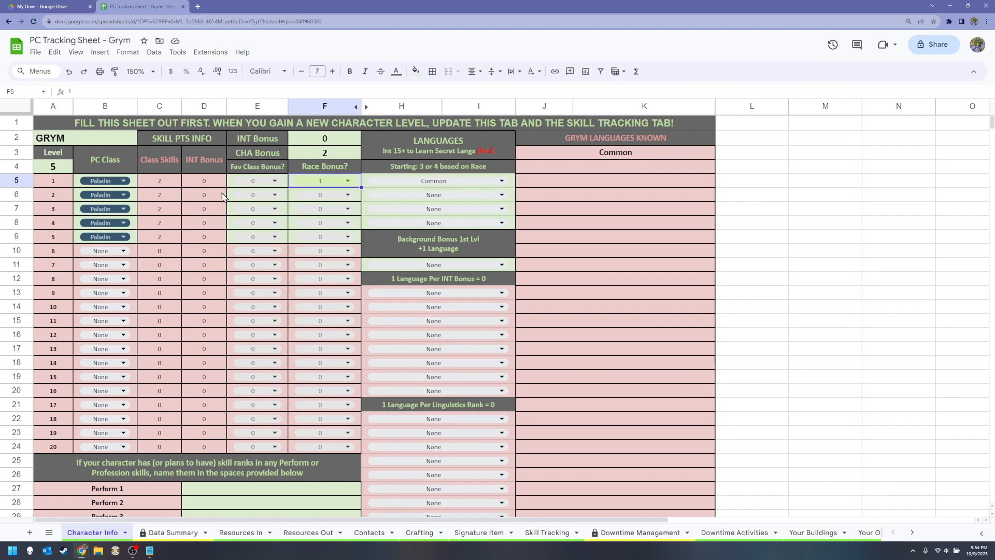
{"action": "left_click", "coordinate": [342, 196]}
{"action": "left_click", "coordinate": [308, 220]}
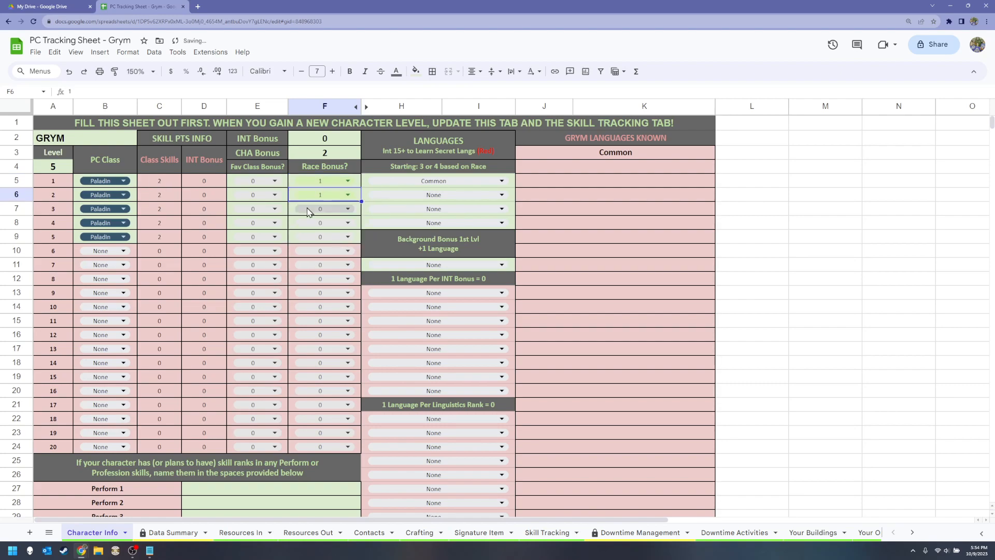
{"action": "left_click", "coordinate": [347, 196]}
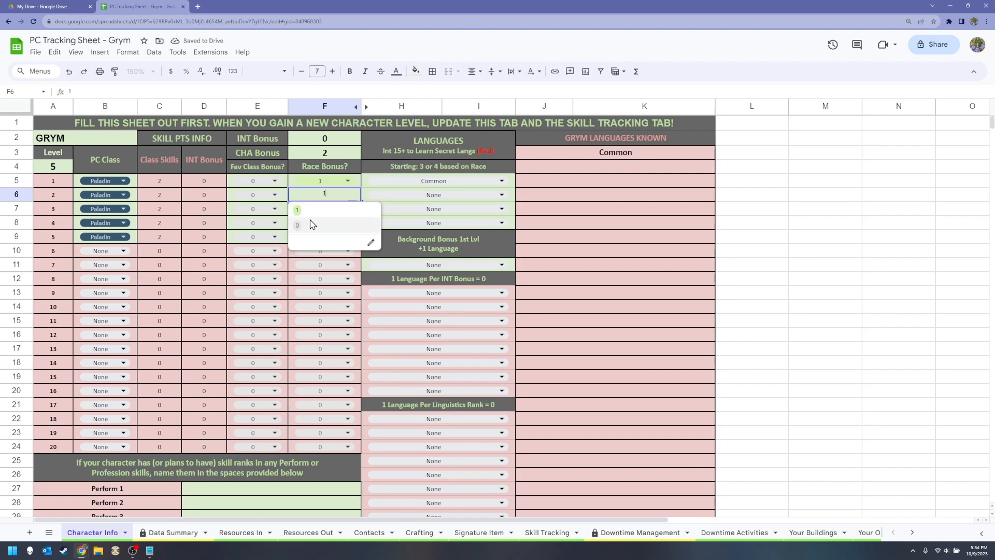
{"action": "left_click", "coordinate": [306, 227]}
{"action": "left_click", "coordinate": [328, 181]}
{"action": "left_click", "coordinate": [311, 212]}
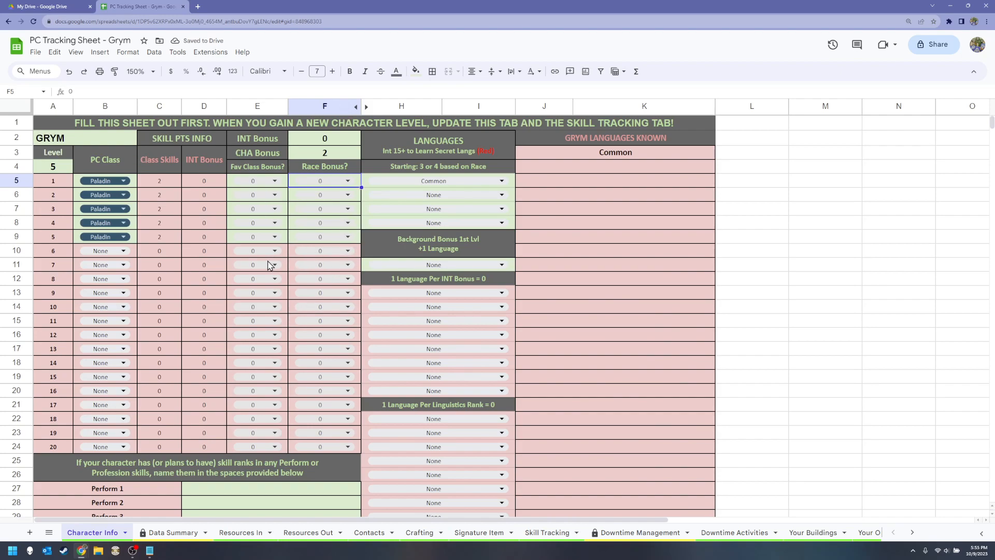
Name the character's Profession 1 skill Temple Guard
{"action": "scroll", "coordinate": [269, 265], "scroll_direction": "down", "scroll_amount": 5}
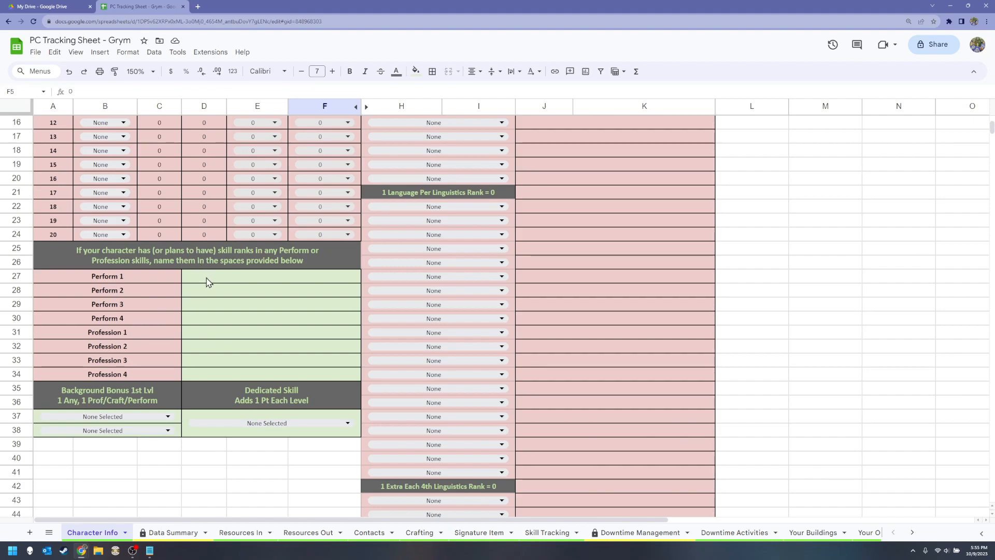
{"action": "left_click", "coordinate": [213, 337]}
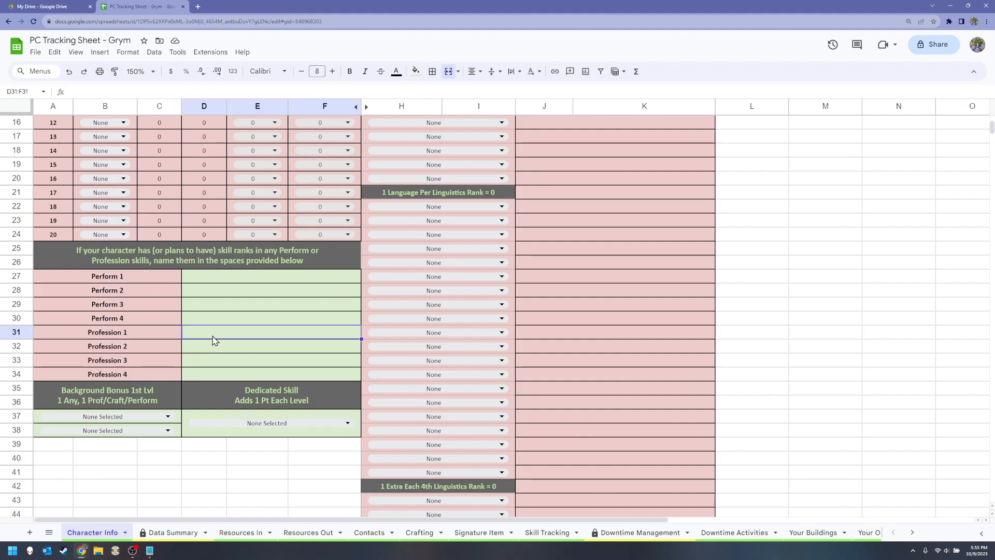
{"action": "type", "text": "Temple G"}
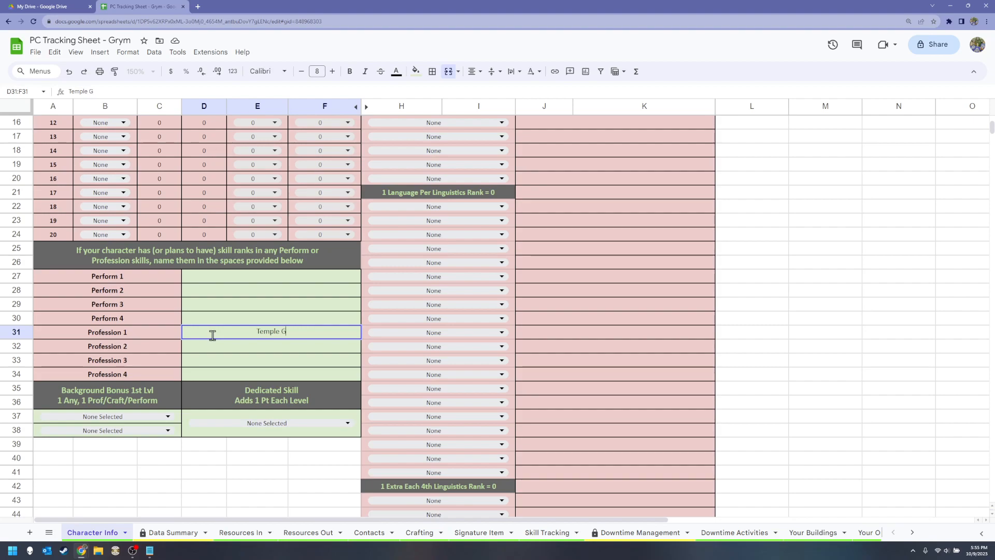
{"action": "type", "text": "uard"}
{"action": "left_click", "coordinate": [219, 350]}
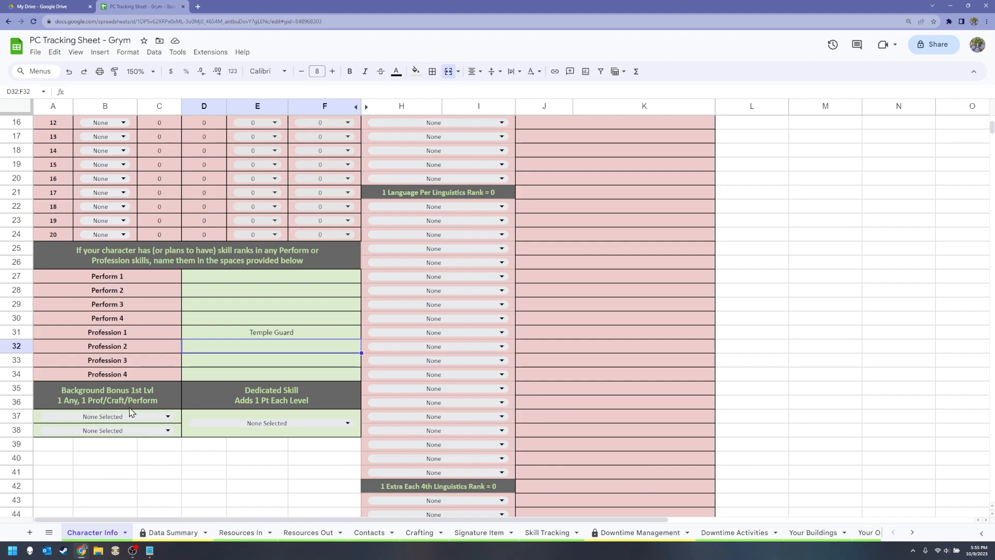
Set the two first-level background bonus skills to Knowledge (religion) and Profession 1 - Temple Guard
{"action": "left_click", "coordinate": [170, 420]}
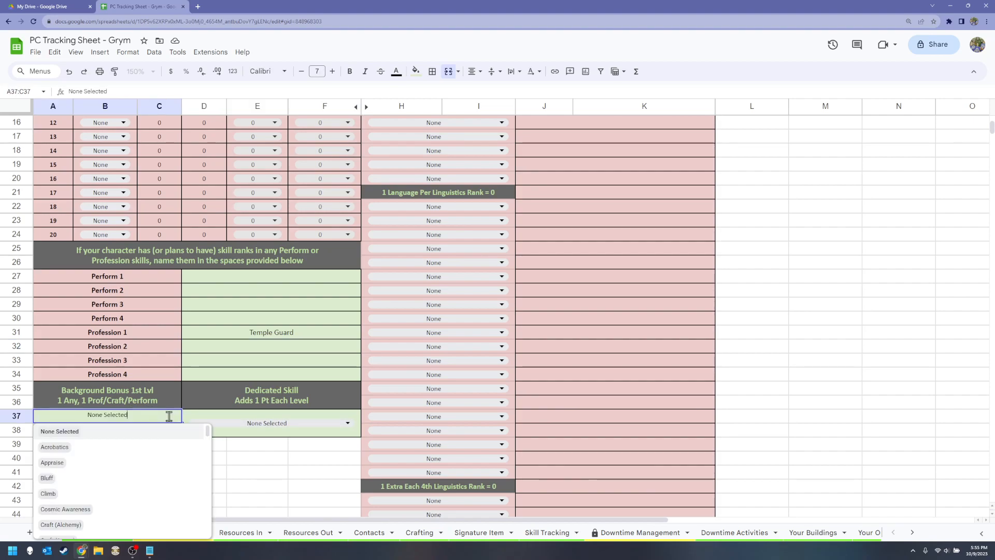
{"action": "scroll", "coordinate": [124, 456], "scroll_direction": "down", "scroll_amount": 5}
{"action": "scroll", "coordinate": [125, 470], "scroll_direction": "down", "scroll_amount": 5}
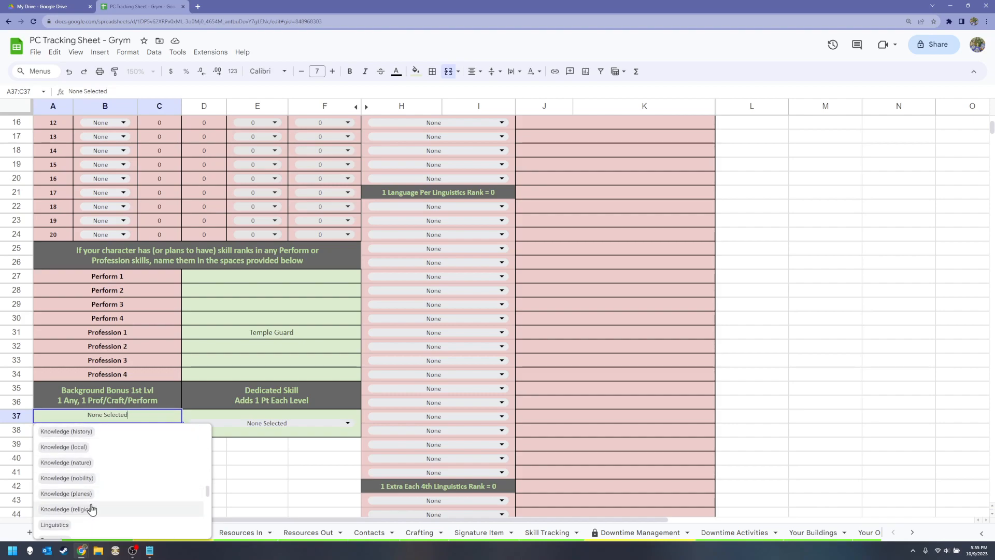
{"action": "left_click", "coordinate": [92, 509]}
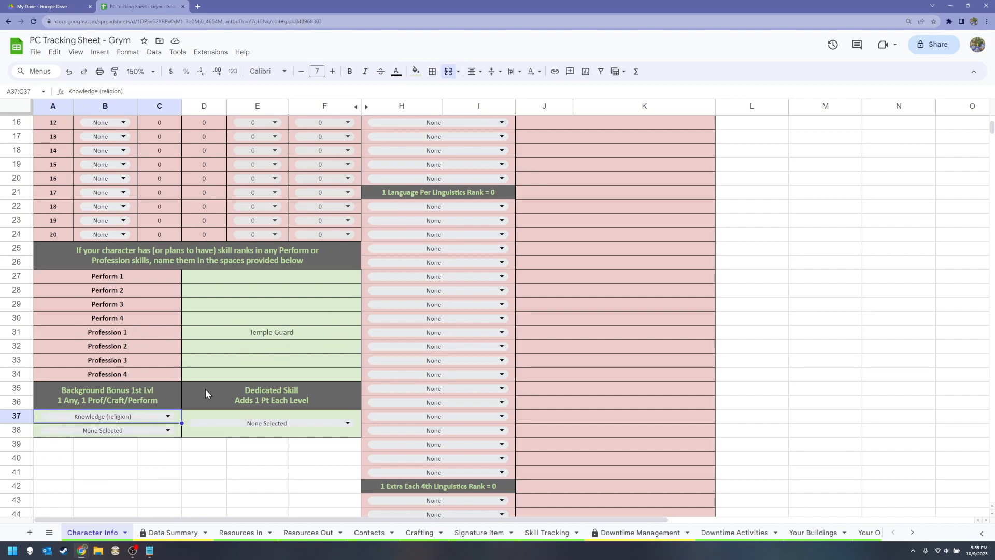
{"action": "left_click", "coordinate": [168, 432]}
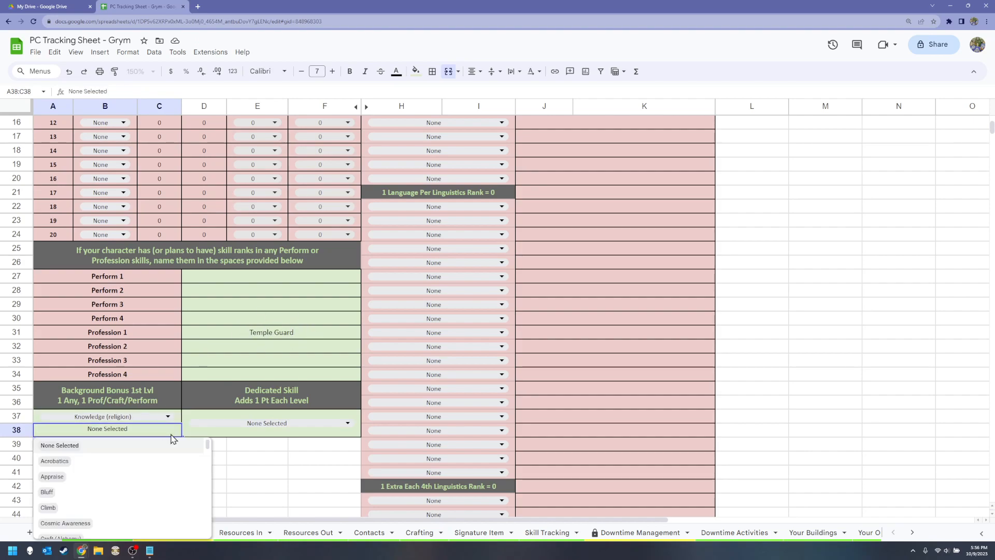
{"action": "scroll", "coordinate": [168, 469], "scroll_direction": "down", "scroll_amount": 3}
{"action": "scroll", "coordinate": [167, 477], "scroll_direction": "down", "scroll_amount": 6}
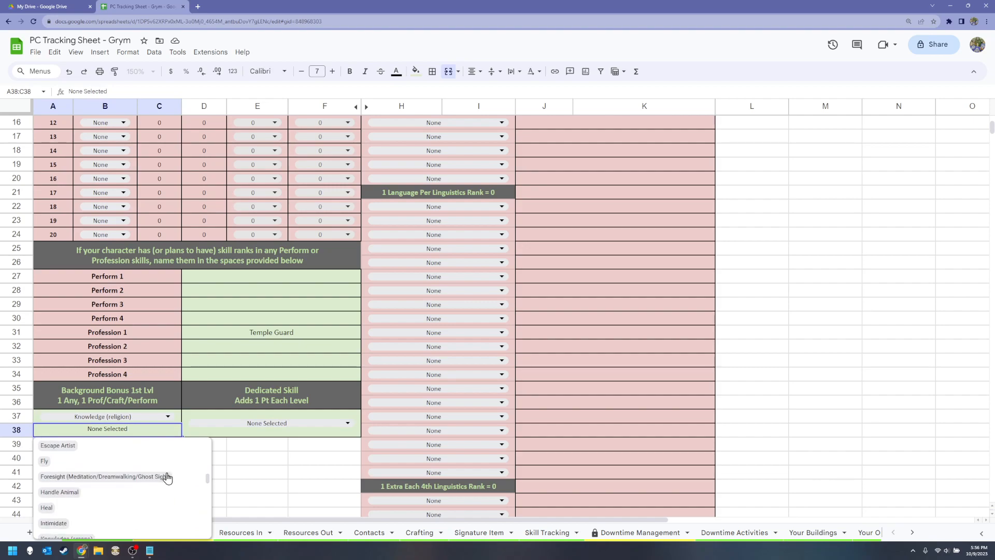
{"action": "scroll", "coordinate": [167, 477], "scroll_direction": "down", "scroll_amount": 3}
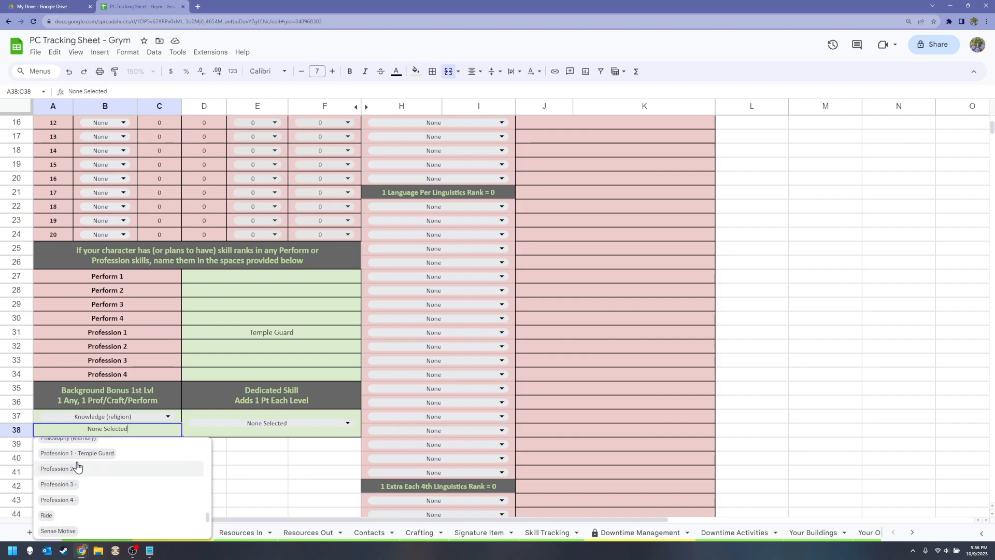
{"action": "left_click", "coordinate": [107, 454]}
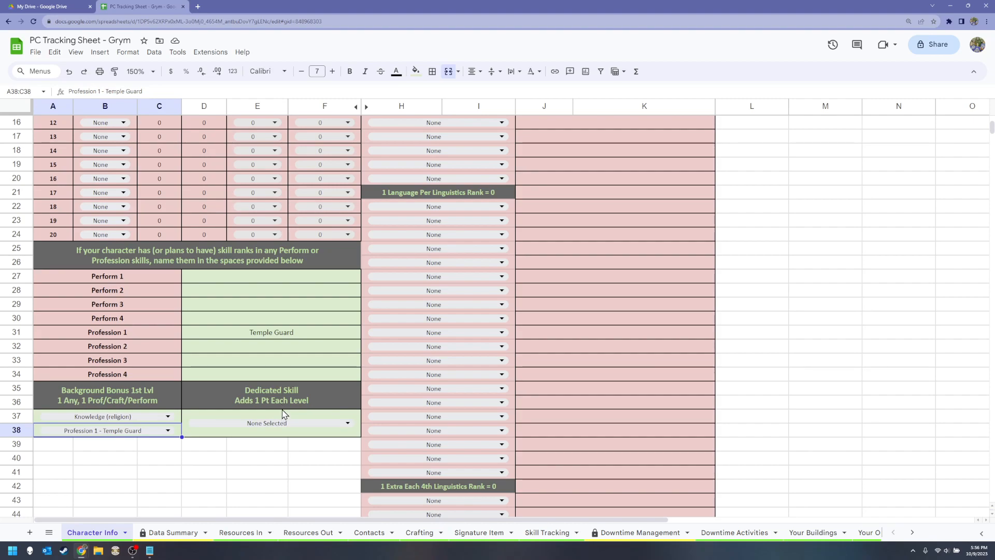
Set the character's dedicated skill, which adds 1 point each level, to Survival
{"action": "scroll", "coordinate": [282, 413], "scroll_direction": "up", "scroll_amount": 3}
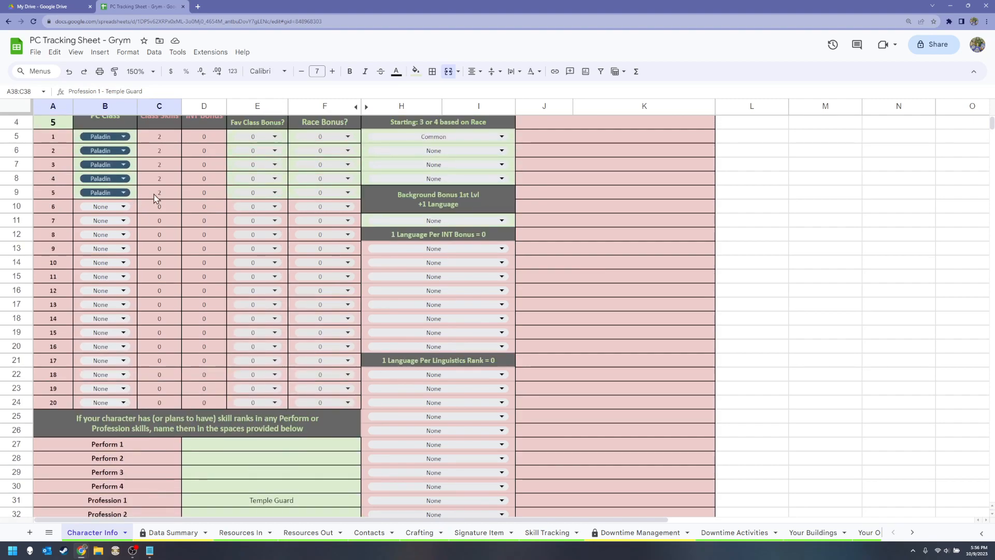
{"action": "scroll", "coordinate": [202, 247], "scroll_direction": "up", "scroll_amount": 1}
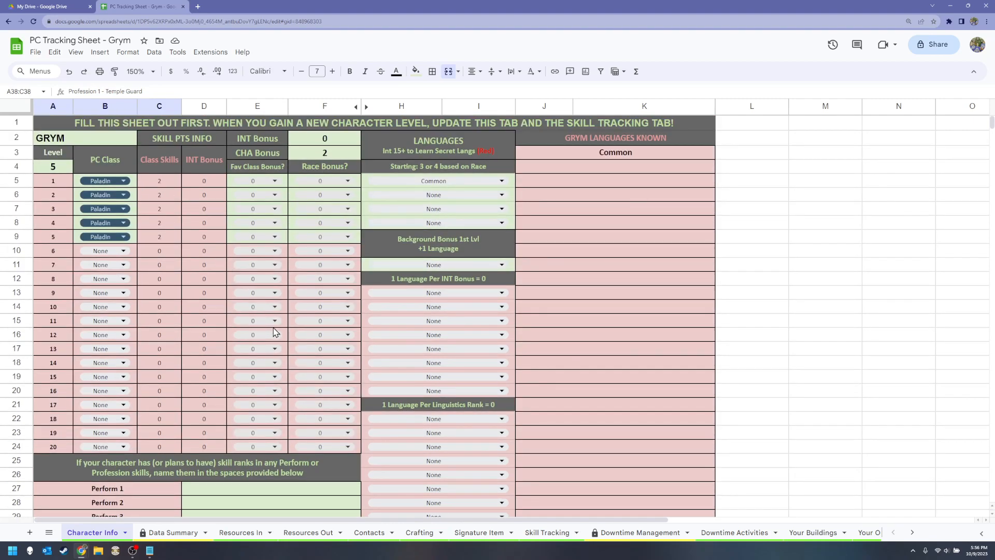
{"action": "scroll", "coordinate": [280, 327], "scroll_direction": "down", "scroll_amount": 1}
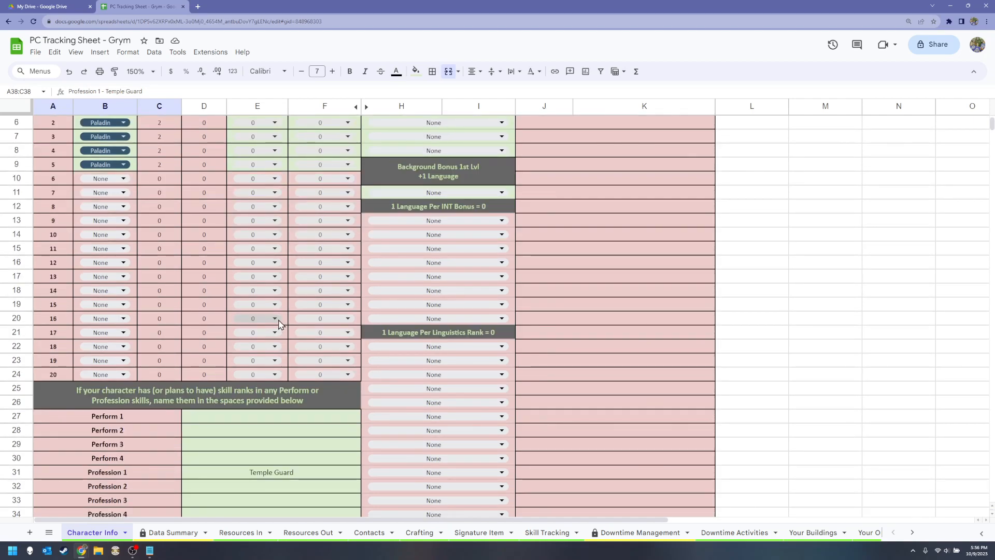
{"action": "scroll", "coordinate": [279, 321], "scroll_direction": "down", "scroll_amount": 2}
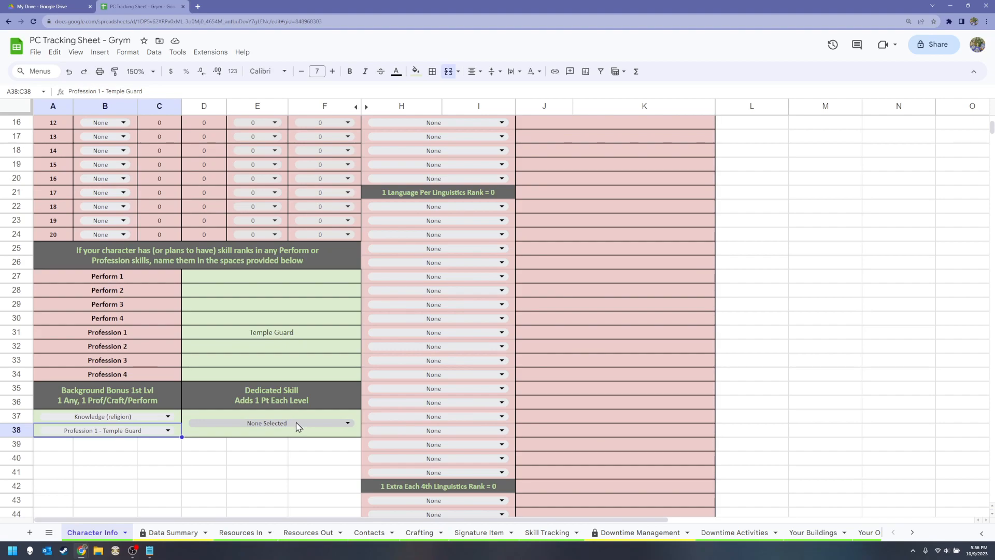
{"action": "left_click", "coordinate": [345, 423]}
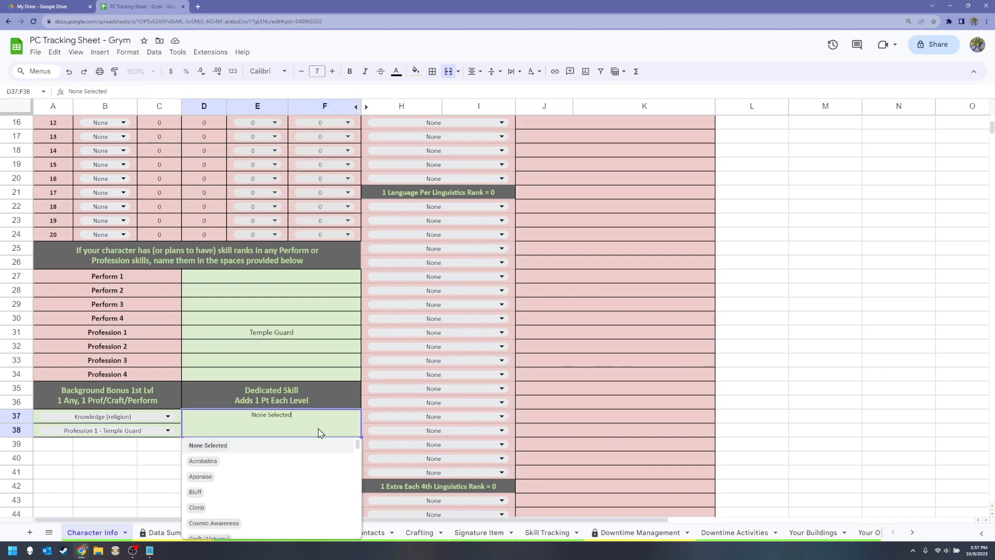
{"action": "scroll", "coordinate": [264, 487], "scroll_direction": "down", "scroll_amount": 10}
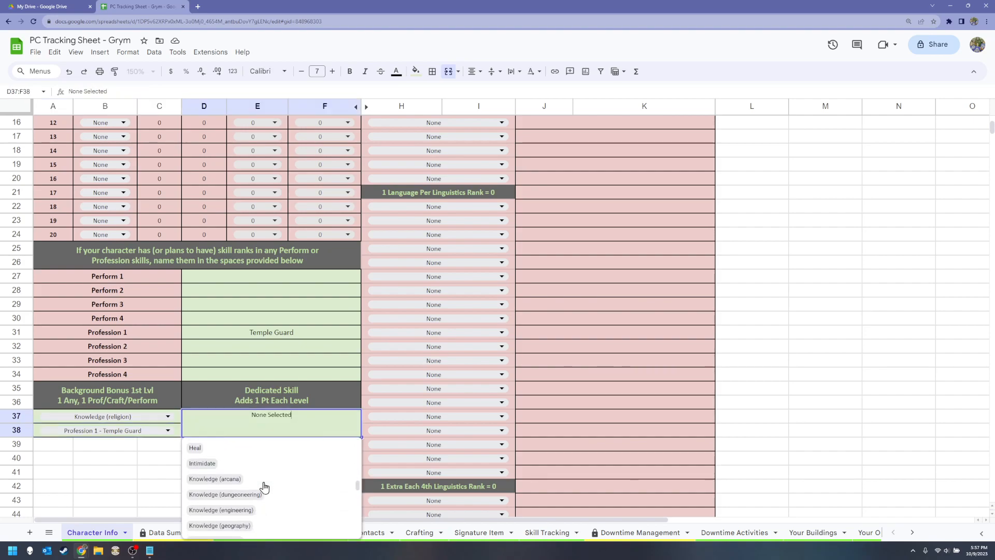
{"action": "scroll", "coordinate": [263, 487], "scroll_direction": "down", "scroll_amount": 5}
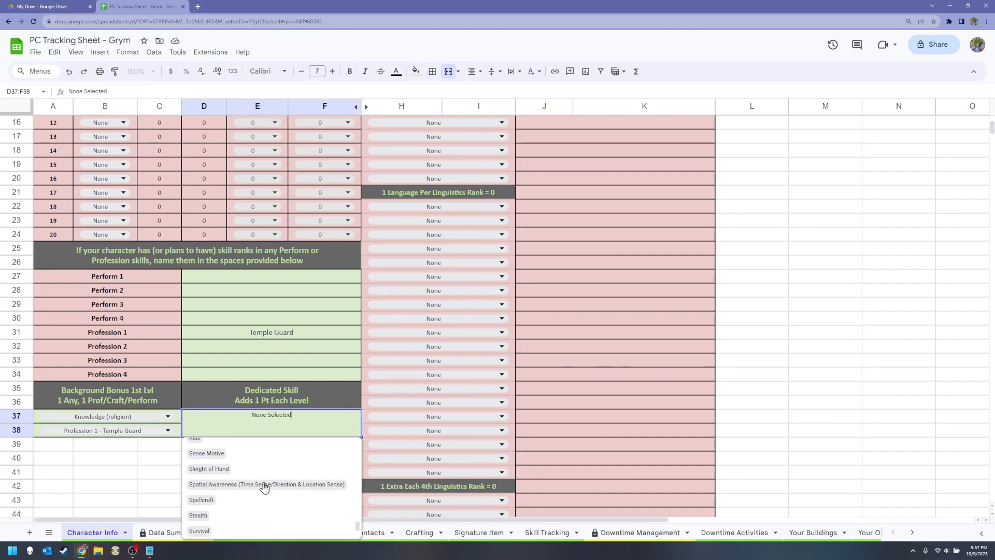
{"action": "left_click", "coordinate": [199, 530]}
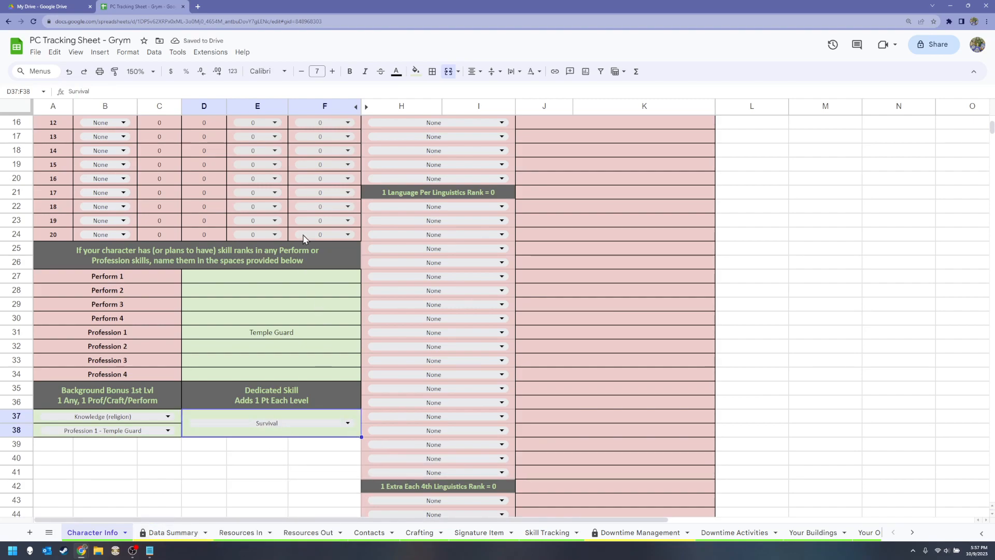
Set the second and third starting languages to Dethek (Durin) and Dwarvish
{"action": "scroll", "coordinate": [278, 284], "scroll_direction": "up", "scroll_amount": 5}
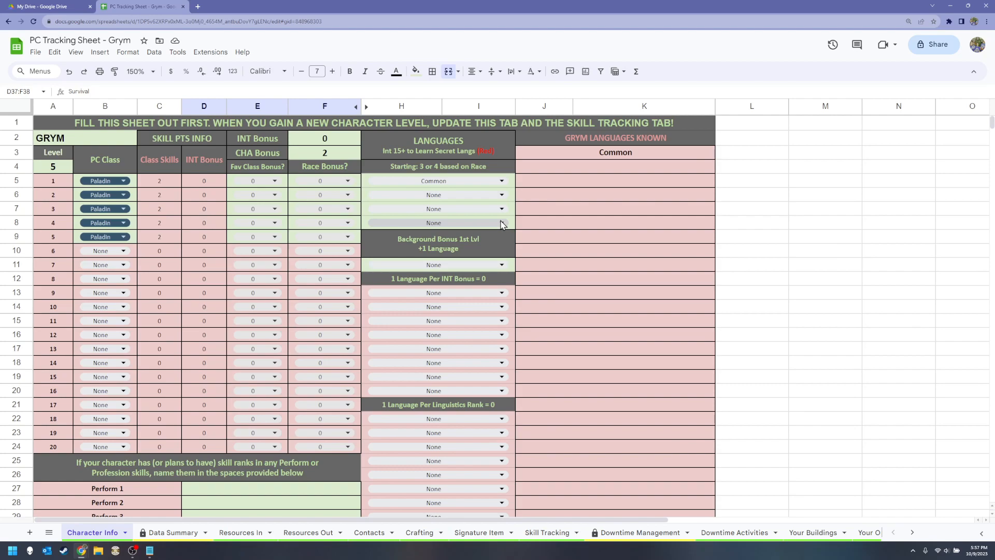
{"action": "left_click", "coordinate": [502, 195]}
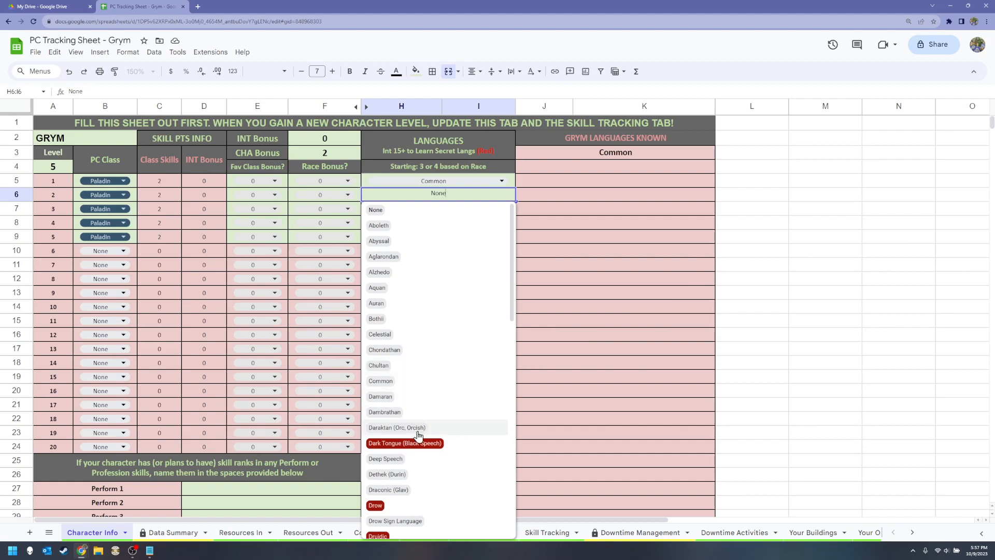
{"action": "left_click", "coordinate": [384, 475]}
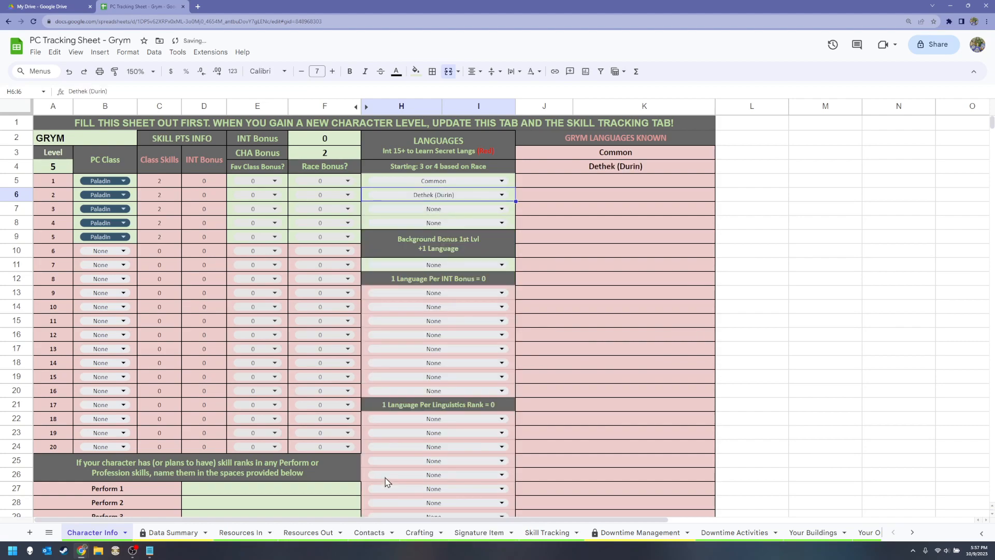
{"action": "left_click", "coordinate": [502, 209]}
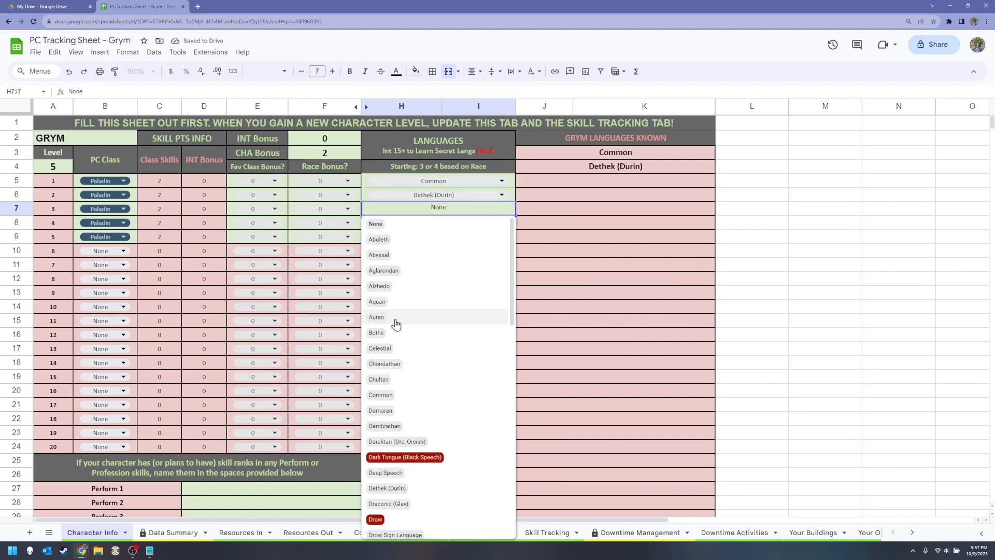
{"action": "scroll", "coordinate": [415, 454], "scroll_direction": "down", "scroll_amount": 1}
{"action": "scroll", "coordinate": [414, 454], "scroll_direction": "down", "scroll_amount": 5}
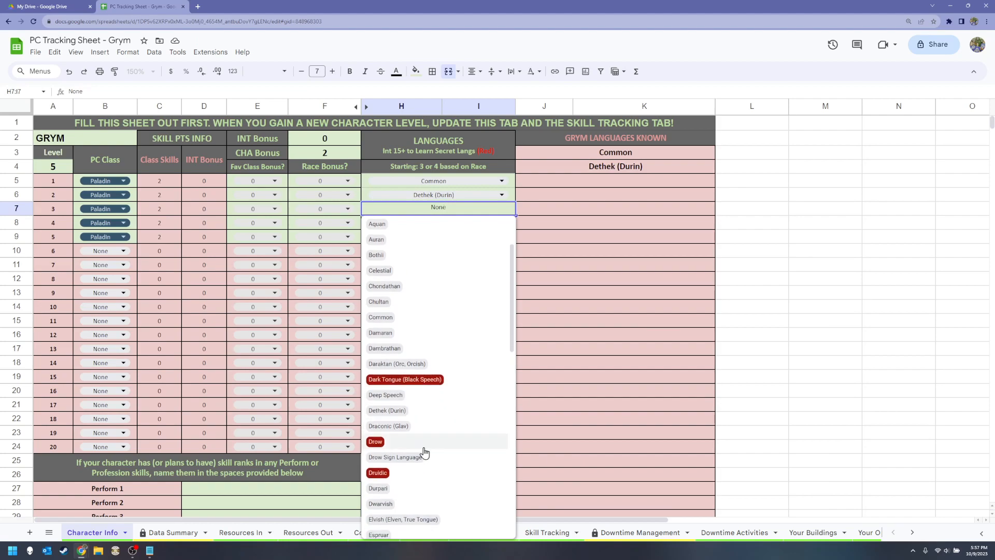
{"action": "left_click", "coordinate": [402, 426]}
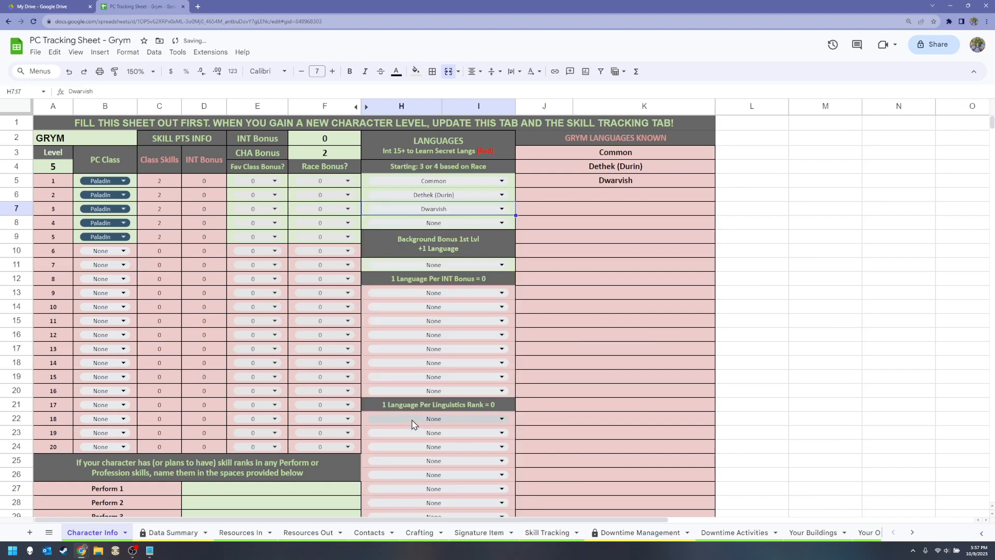
Set the fourth starting language to Illuskan and the first-level background bonus language to Chultan
{"action": "left_click", "coordinate": [501, 223]}
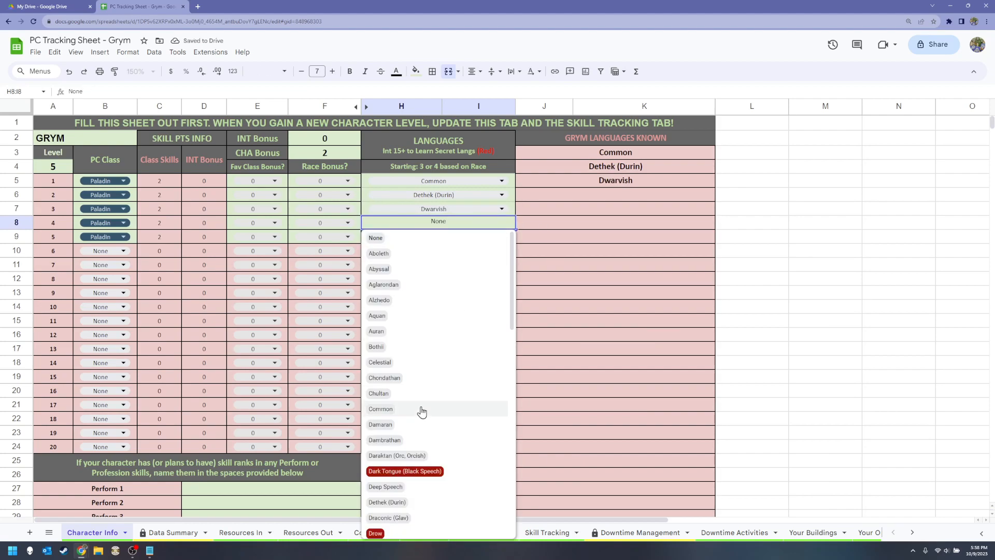
{"action": "scroll", "coordinate": [456, 391], "scroll_direction": "down", "scroll_amount": 6}
{"action": "scroll", "coordinate": [460, 384], "scroll_direction": "down", "scroll_amount": 5}
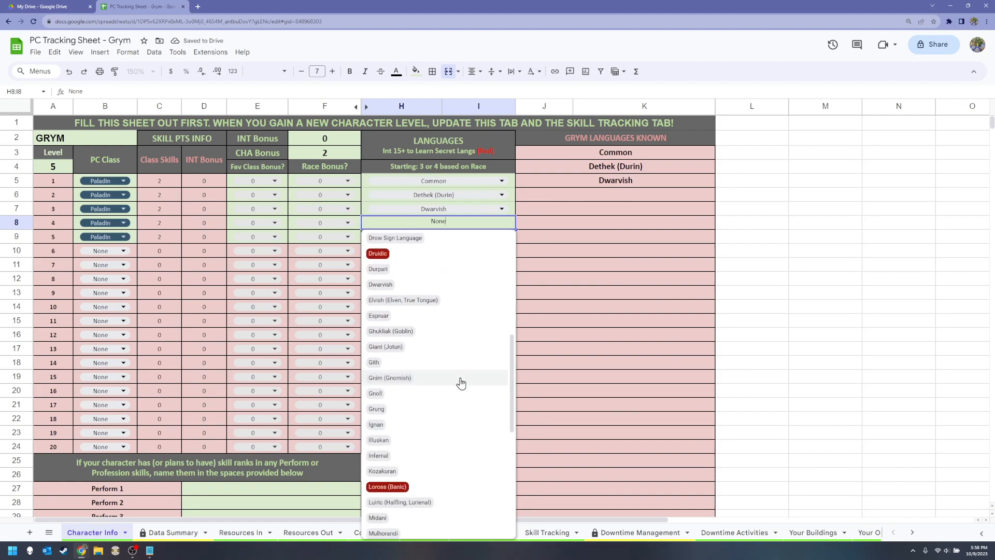
{"action": "left_click", "coordinate": [396, 368]}
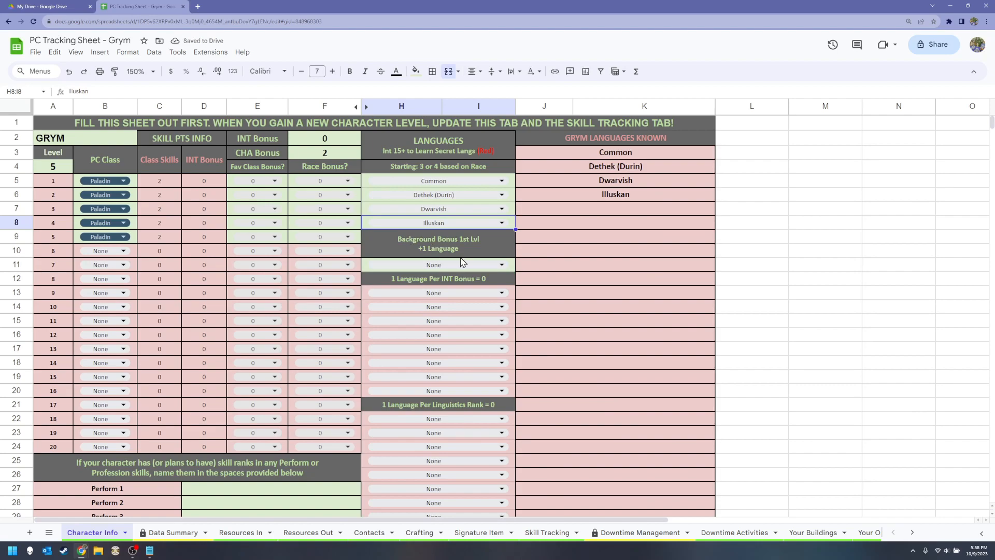
{"action": "left_click", "coordinate": [502, 265]}
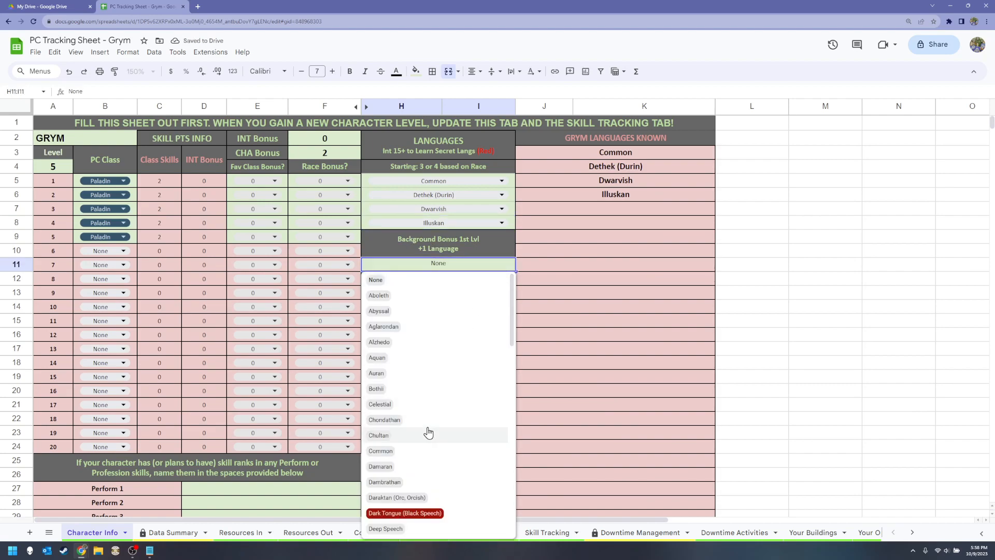
{"action": "left_click", "coordinate": [393, 440]}
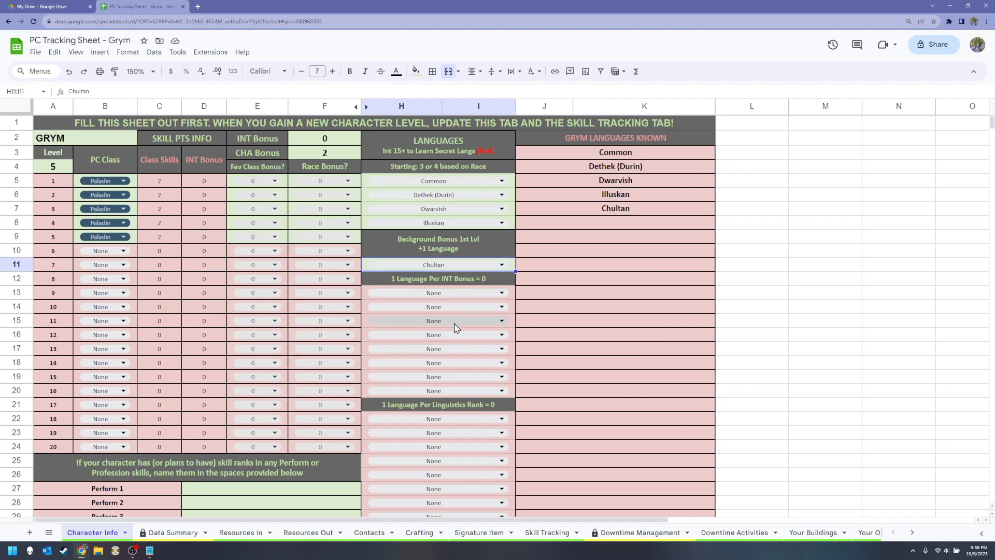
Review the INT bonus, Linguistics rank and miscellaneous-source language sections and the list of known languages
{"action": "scroll", "coordinate": [467, 324], "scroll_direction": "down", "scroll_amount": 1}
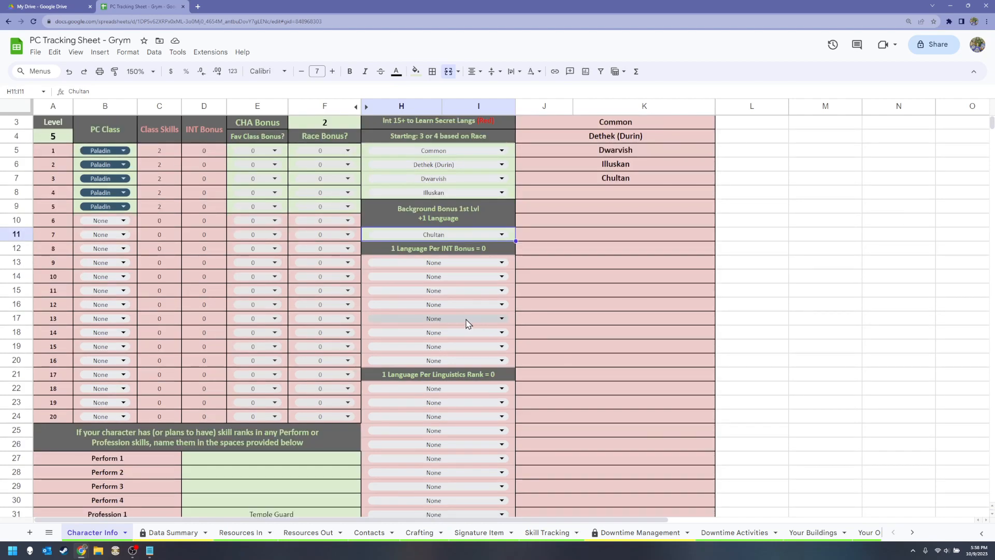
{"action": "scroll", "coordinate": [467, 323], "scroll_direction": "down", "scroll_amount": 3}
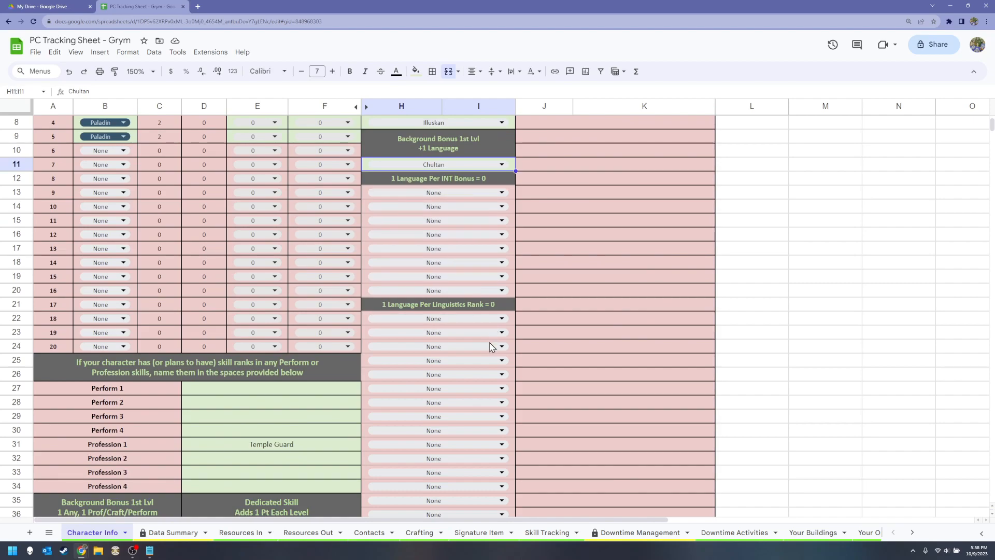
{"action": "scroll", "coordinate": [445, 399], "scroll_direction": "down", "scroll_amount": 3}
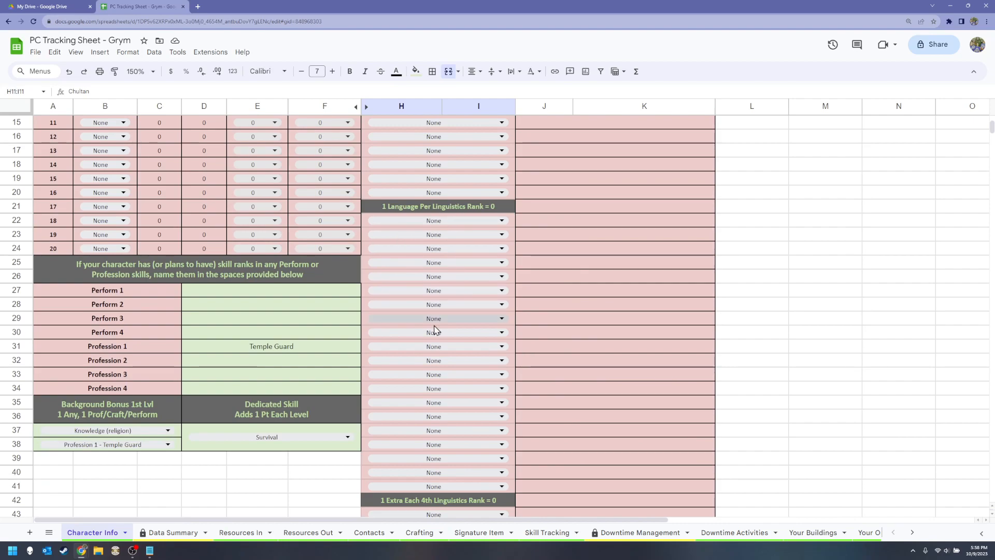
{"action": "scroll", "coordinate": [448, 354], "scroll_direction": "down", "scroll_amount": 3}
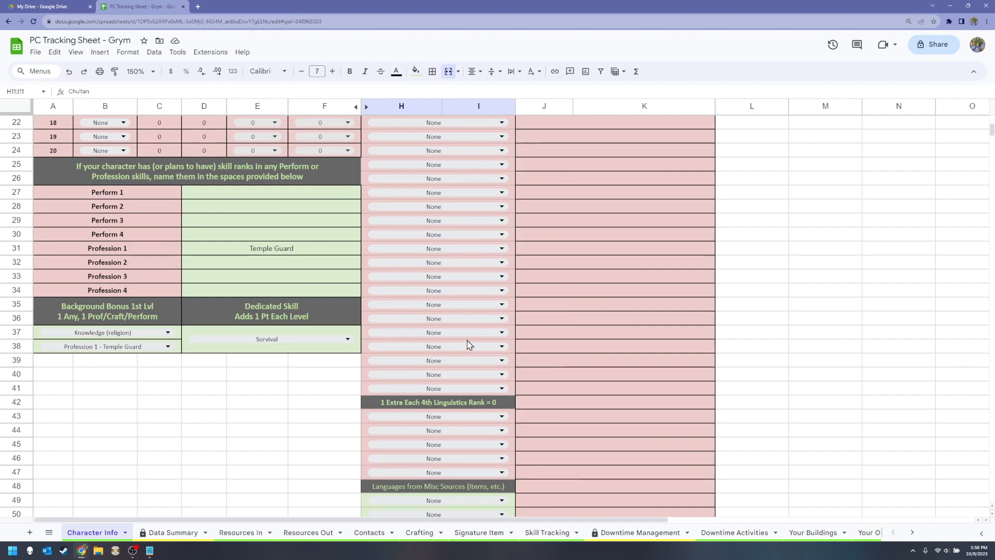
{"action": "scroll", "coordinate": [471, 349], "scroll_direction": "down", "scroll_amount": 3}
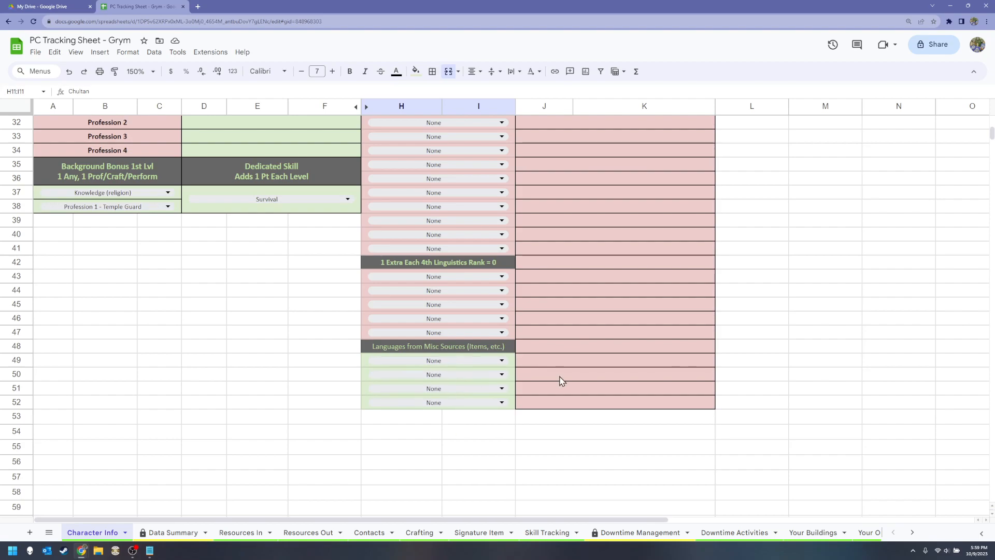
{"action": "scroll", "coordinate": [634, 373], "scroll_direction": "up", "scroll_amount": 10}
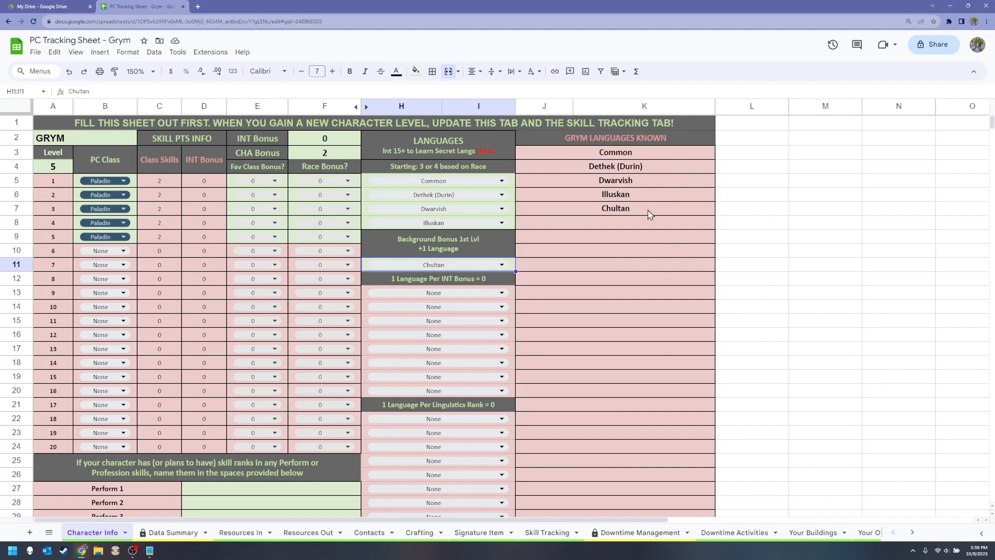
{"action": "scroll", "coordinate": [580, 273], "scroll_direction": "down", "scroll_amount": 5}
{"action": "scroll", "coordinate": [580, 273], "scroll_direction": "up", "scroll_amount": 5}
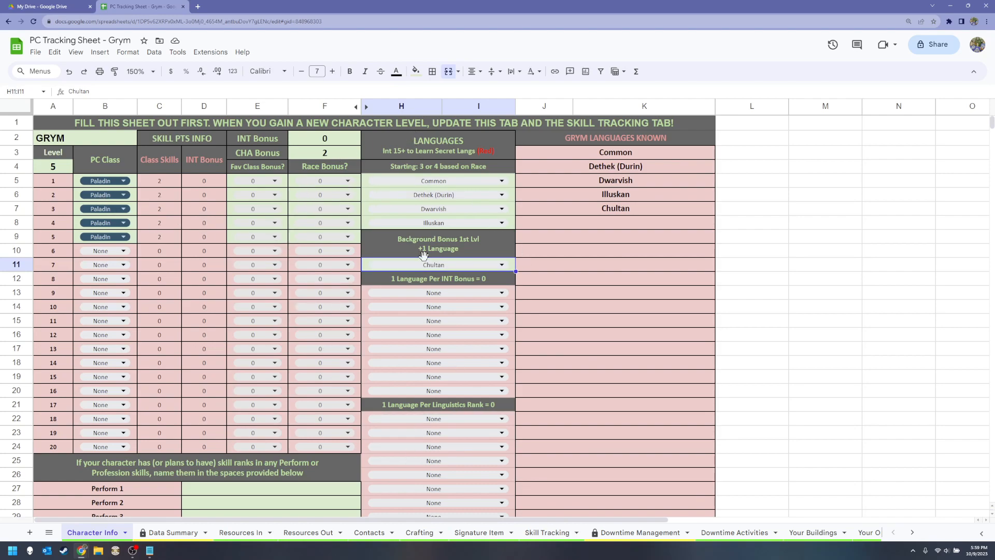
Open the Data Summary sheet and review its resource summary and downtime dates
{"action": "left_click", "coordinate": [173, 536]}
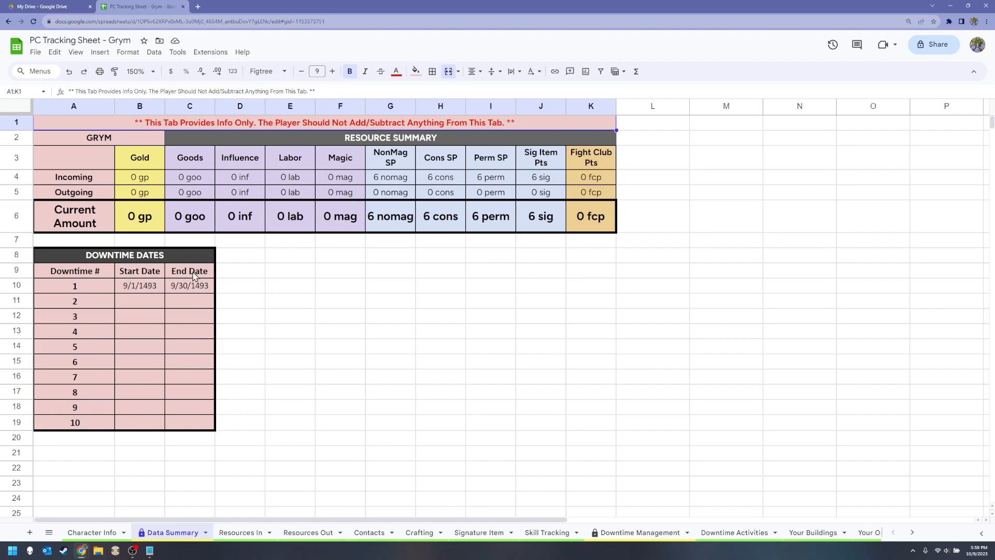
{"action": "left_click", "coordinate": [272, 276]}
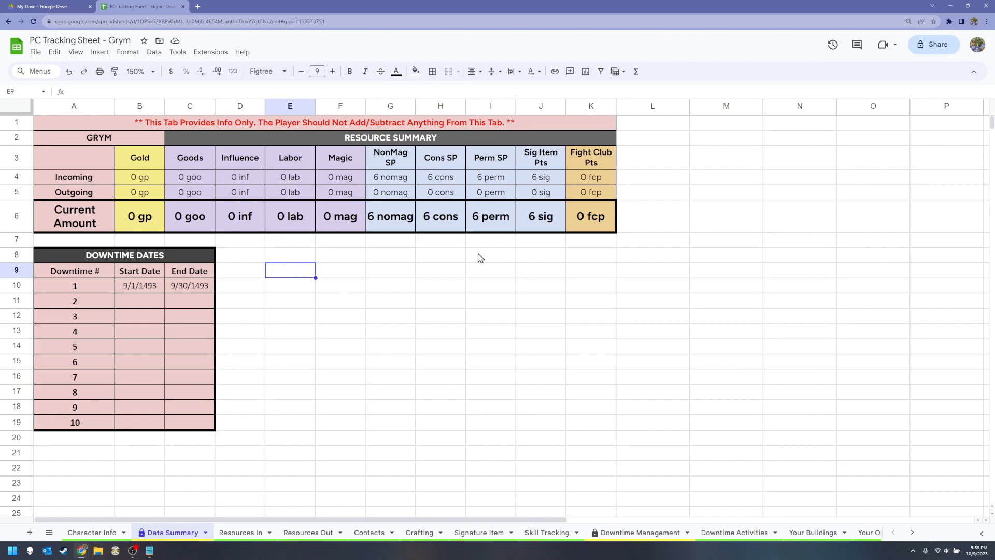
On the Resources In sheet, set the first entry's game number to D37 and its income note to "Starting Values"
{"action": "left_click", "coordinate": [240, 533]}
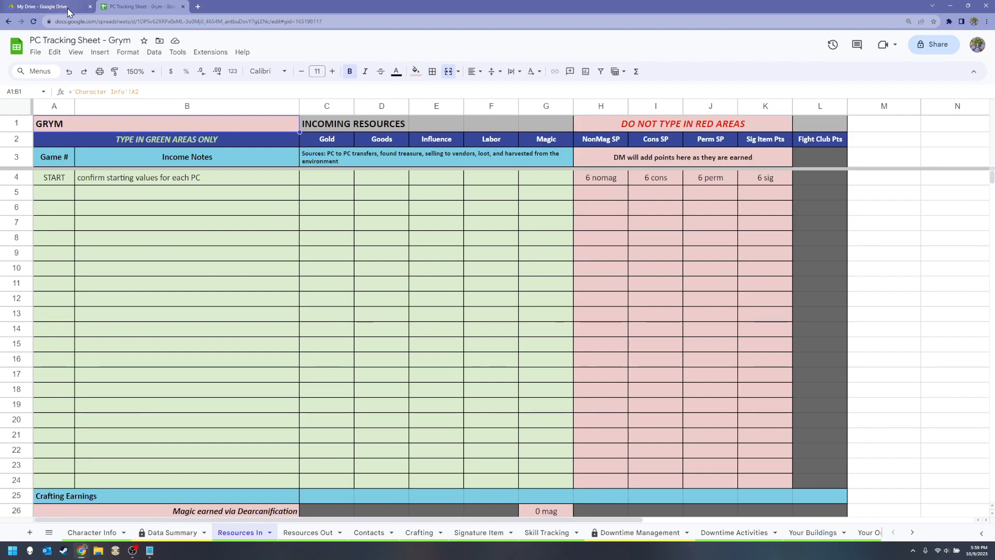
{"action": "left_click", "coordinate": [63, 181]}
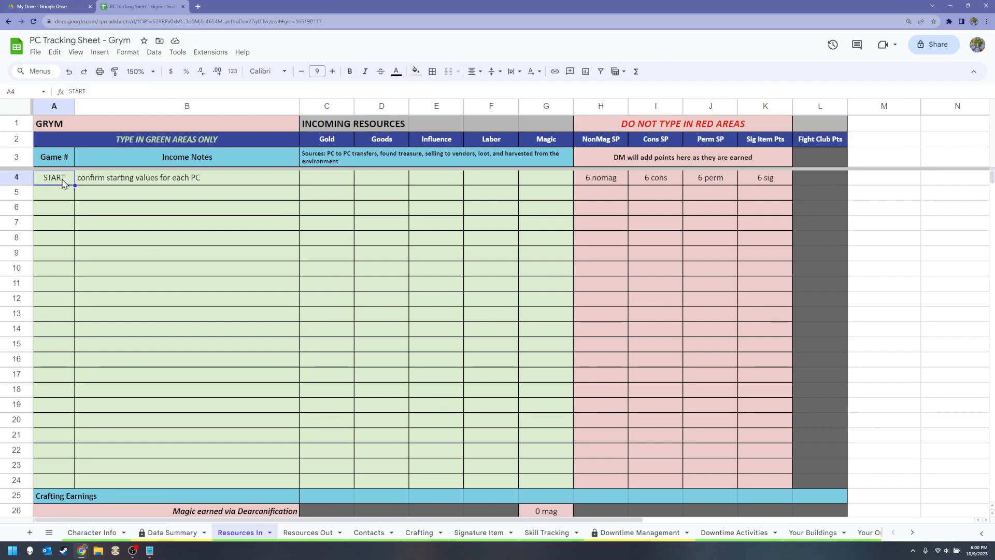
{"action": "type", "text": "D37"}
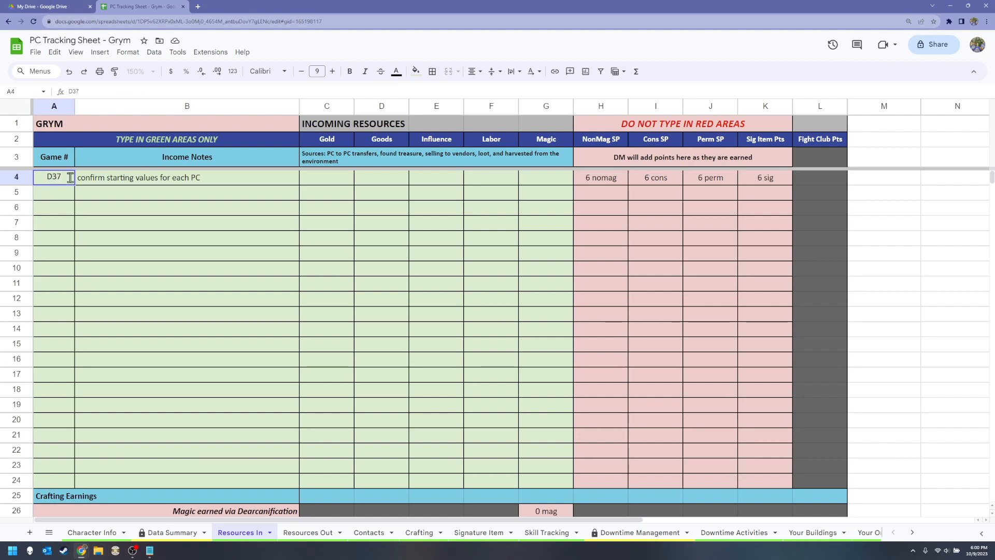
{"action": "left_click", "coordinate": [98, 181]}
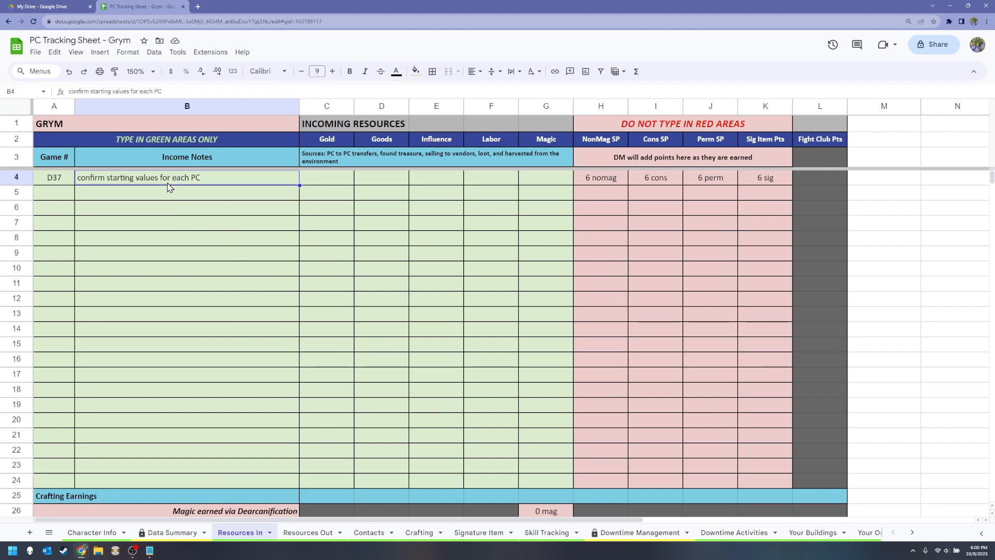
{"action": "type", "text": "Starting Values"}
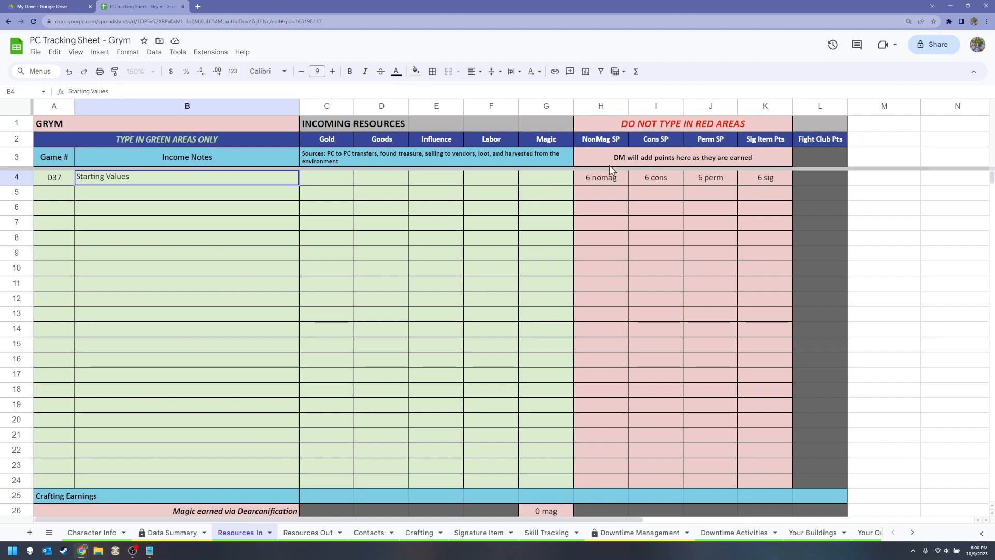
{"action": "left_click", "coordinate": [609, 181]}
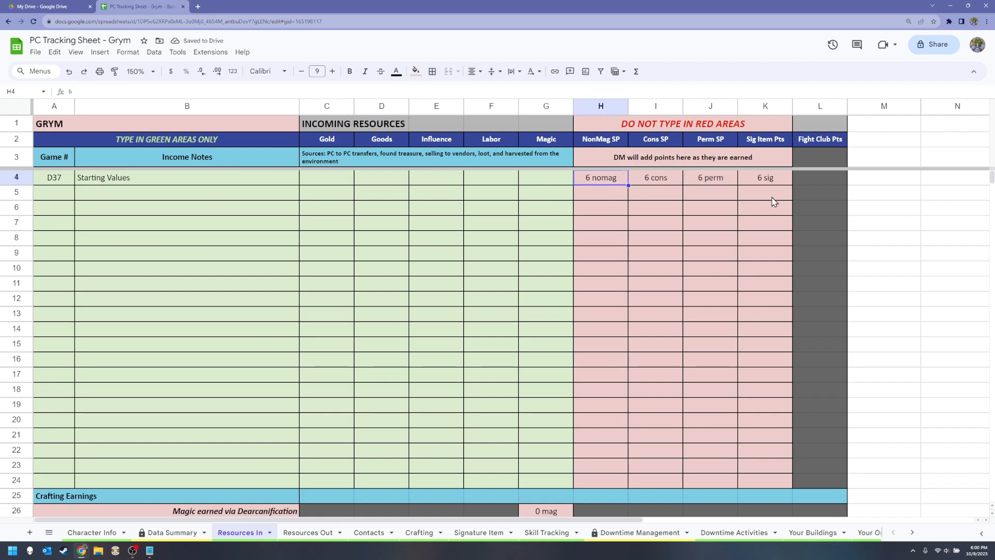
Enter the starting income in the D37 row: 3317 Gold and 6 each of Goods, Influence, Labor and Magic
{"action": "left_click", "coordinate": [334, 181]}
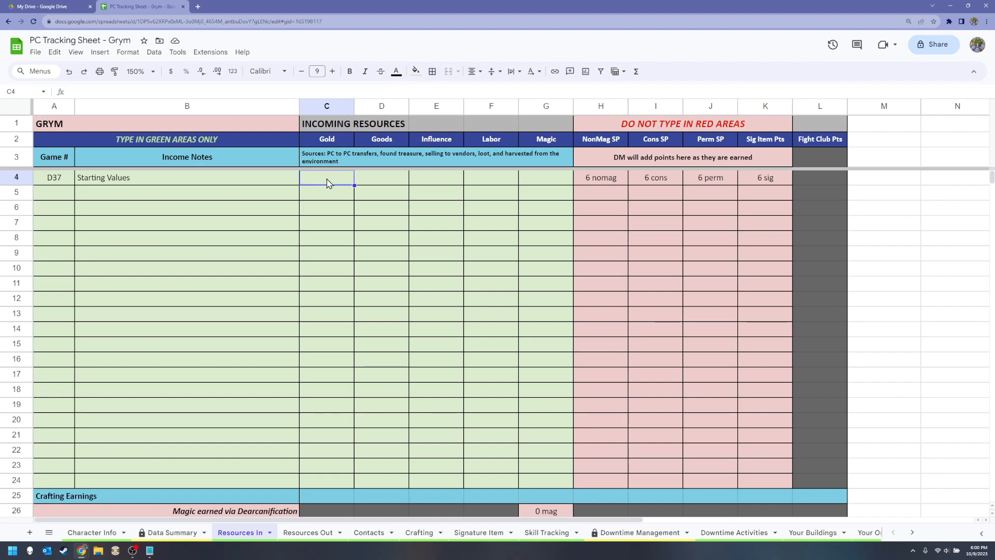
{"action": "type", "text": "3317"}
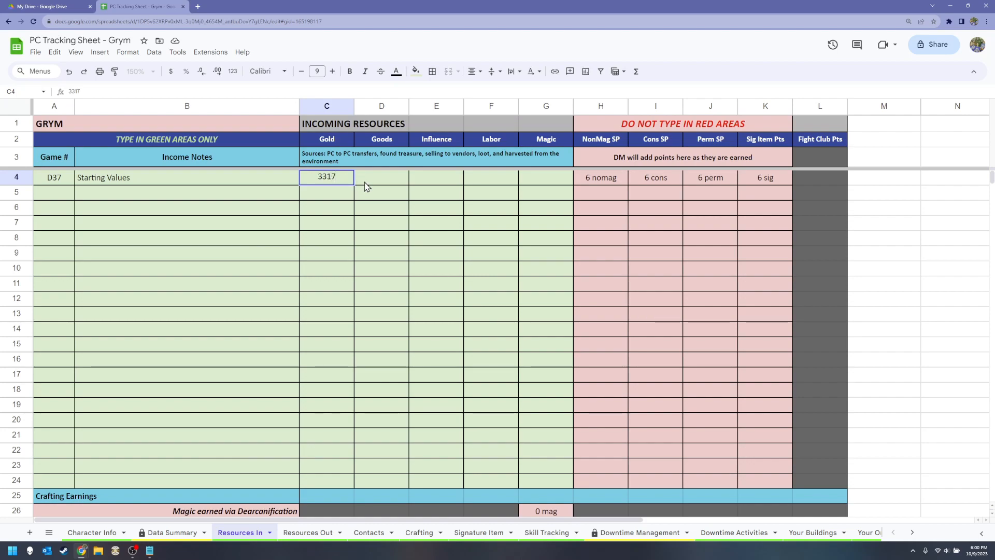
{"action": "key", "text": "Tab"}
{"action": "type", "text": "6"}
{"action": "key", "text": "Tab"}
{"action": "type", "text": "6"}
{"action": "key", "text": "Tab"}
{"action": "type", "text": "6"}
{"action": "key", "text": "Tab"}
{"action": "type", "text": "6"}
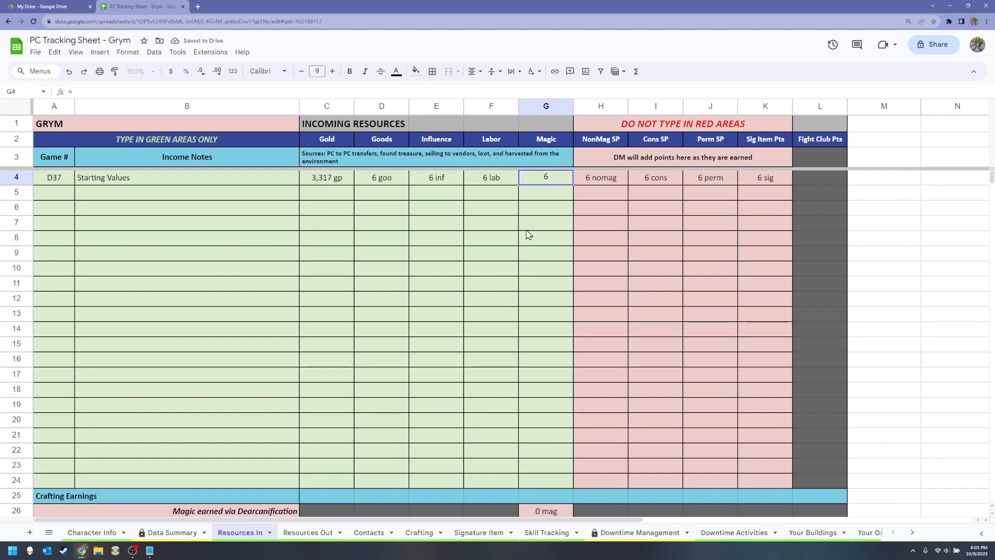
{"action": "left_click", "coordinate": [547, 208]}
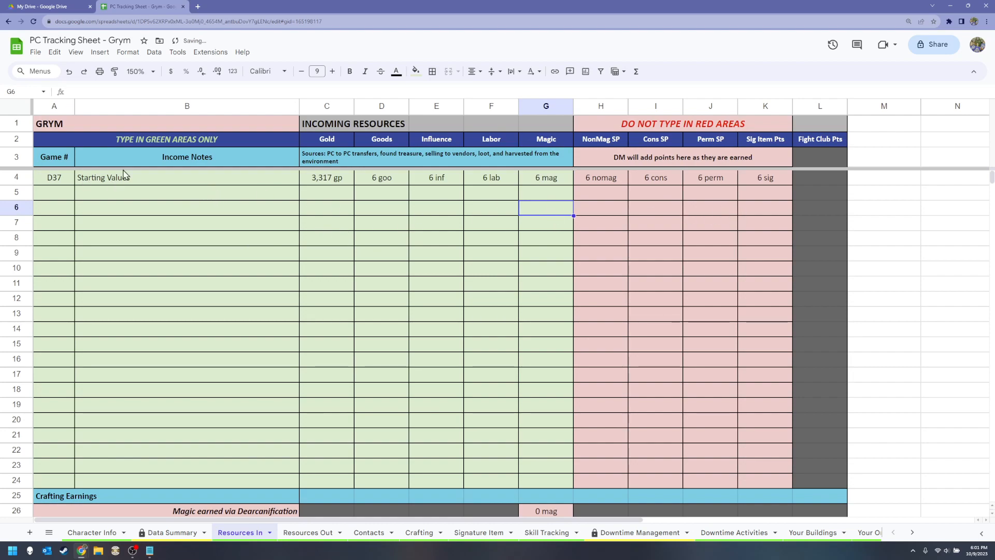
Compare the resource summary on the Data Summary sheet with the starting values entered on Resources In
{"action": "left_click", "coordinate": [176, 532]}
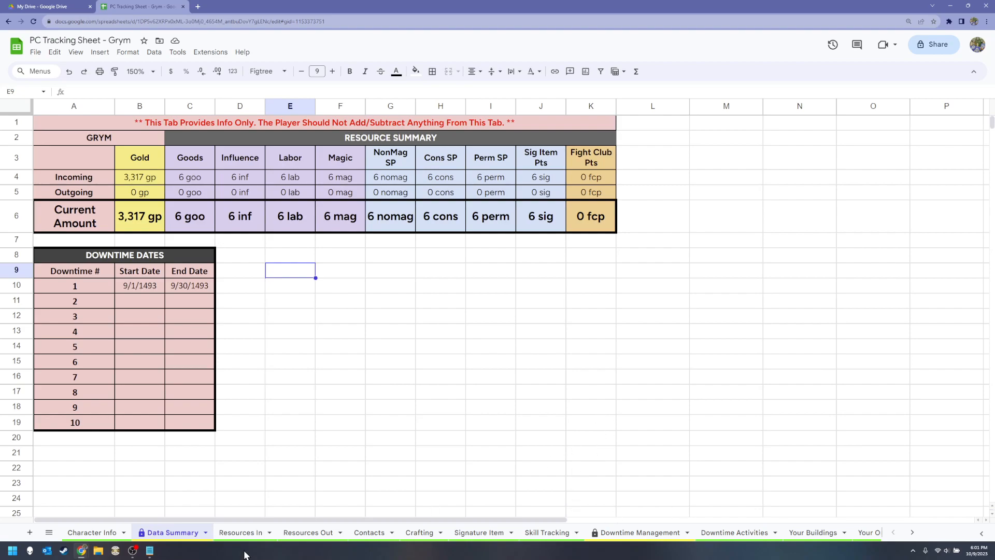
{"action": "left_click", "coordinate": [242, 533]}
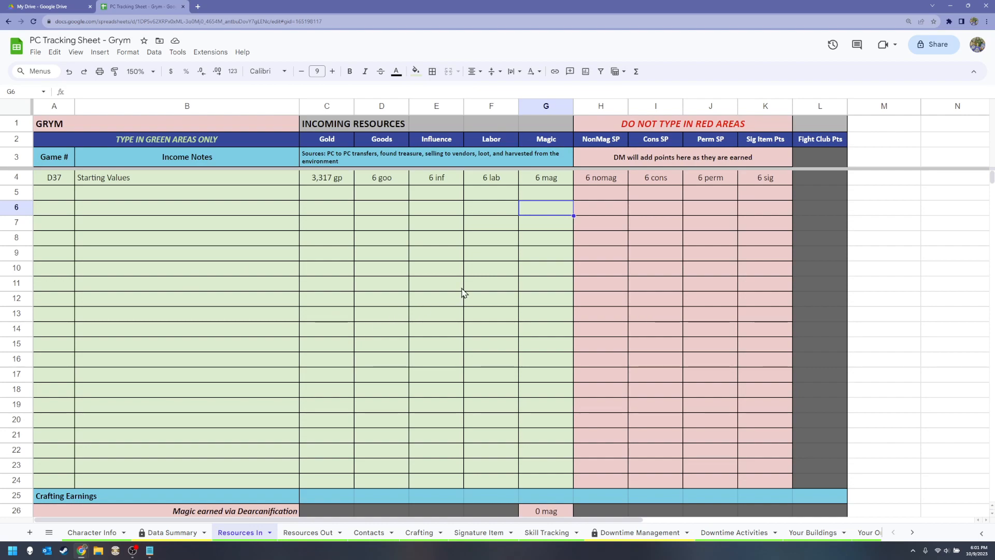
{"action": "left_click", "coordinate": [172, 534]}
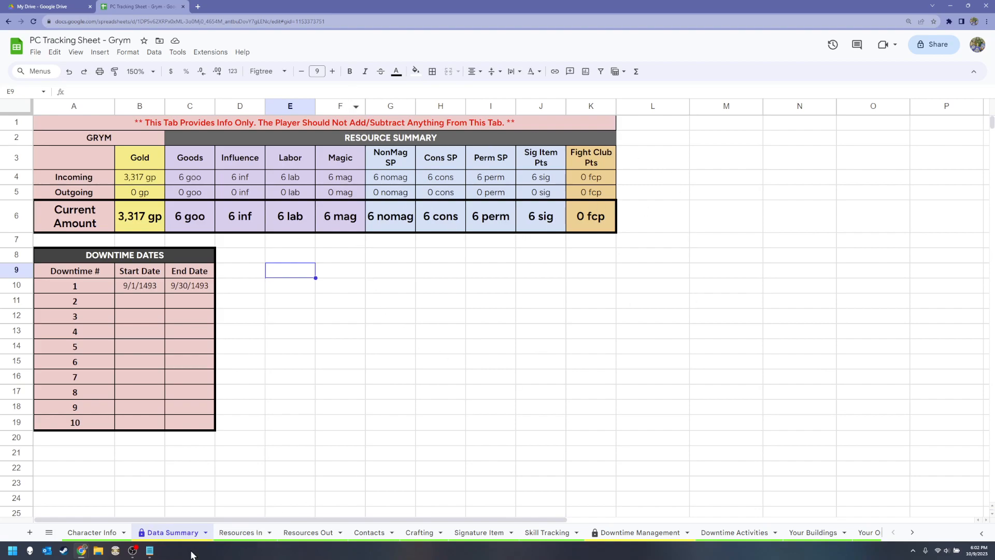
Review the crafting, downtime and building/organization earnings rows below the income entries on the Resources In sheet
{"action": "left_click", "coordinate": [241, 533]}
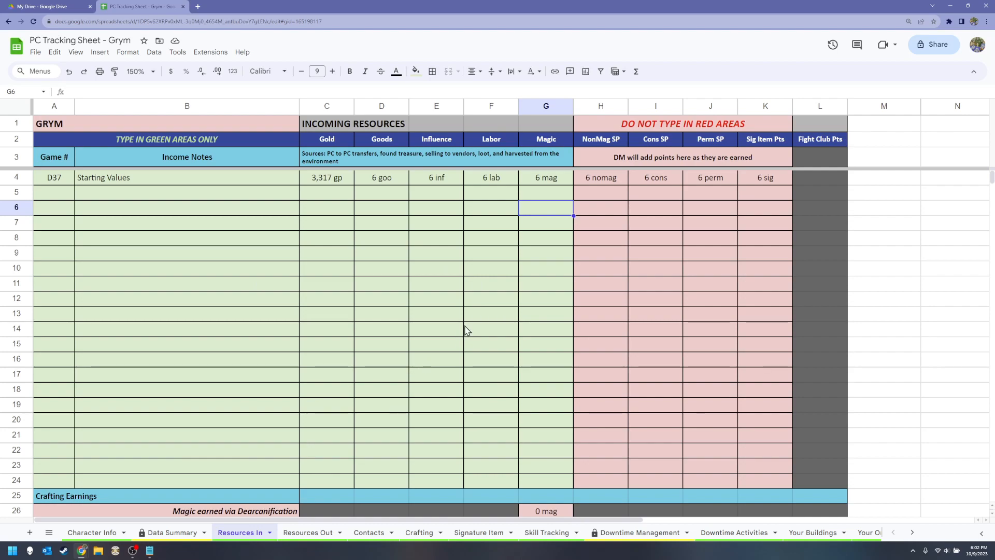
{"action": "scroll", "coordinate": [467, 337], "scroll_direction": "down", "scroll_amount": 5}
{"action": "scroll", "coordinate": [466, 339], "scroll_direction": "down", "scroll_amount": 1}
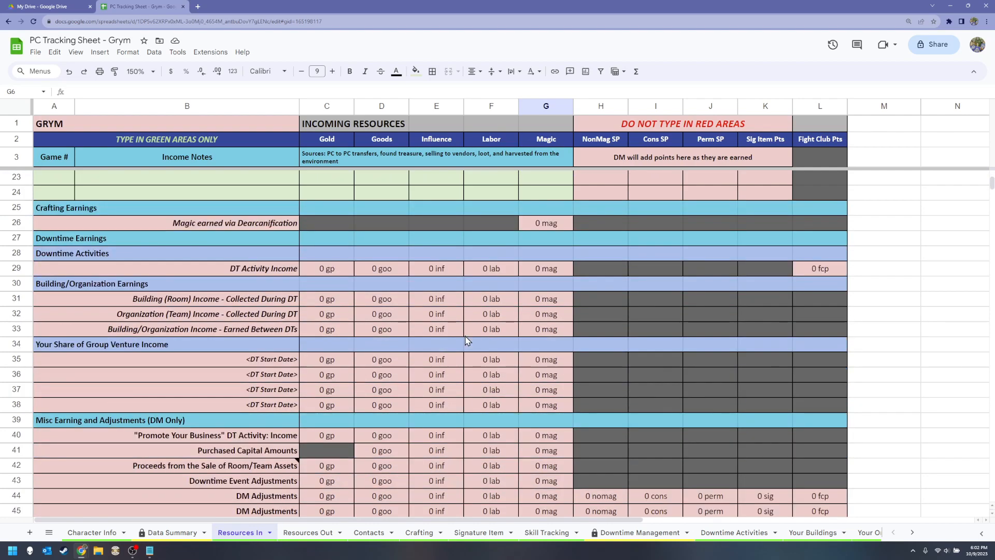
{"action": "scroll", "coordinate": [468, 341], "scroll_direction": "down", "scroll_amount": 1}
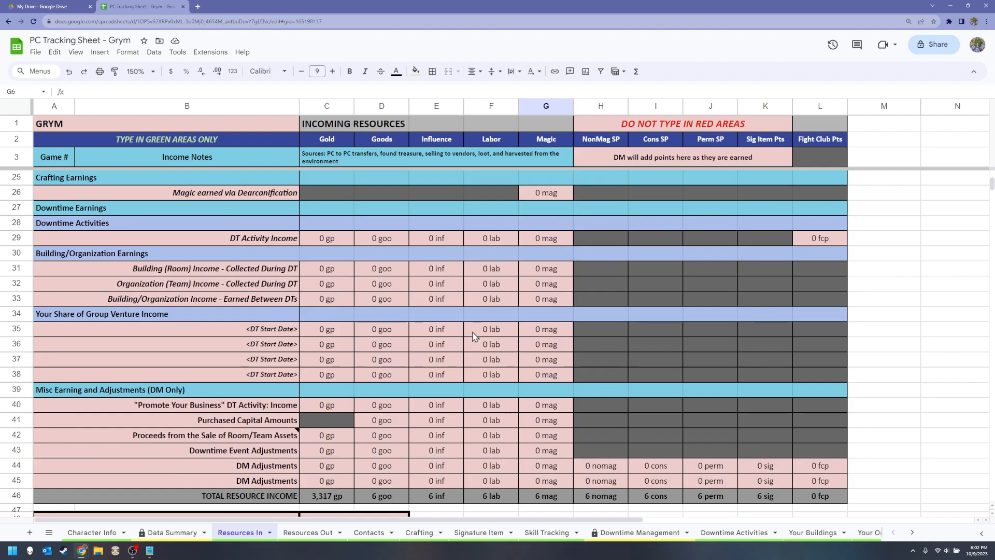
{"action": "scroll", "coordinate": [473, 334], "scroll_direction": "up", "scroll_amount": 7}
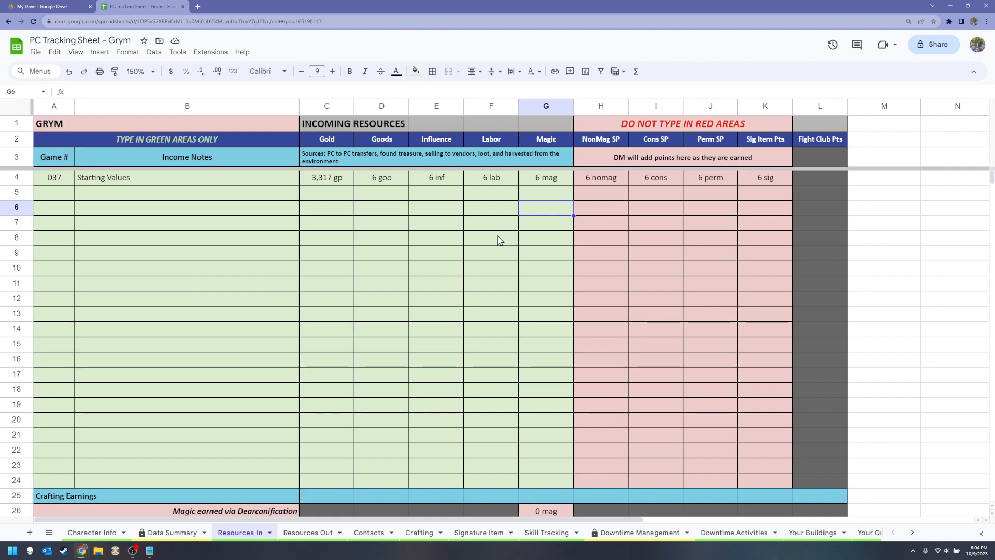
Examine the Resources In entry rows, the group venture income section and the DM-only miscellaneous earnings and adjustments
{"action": "left_click", "coordinate": [546, 194]}
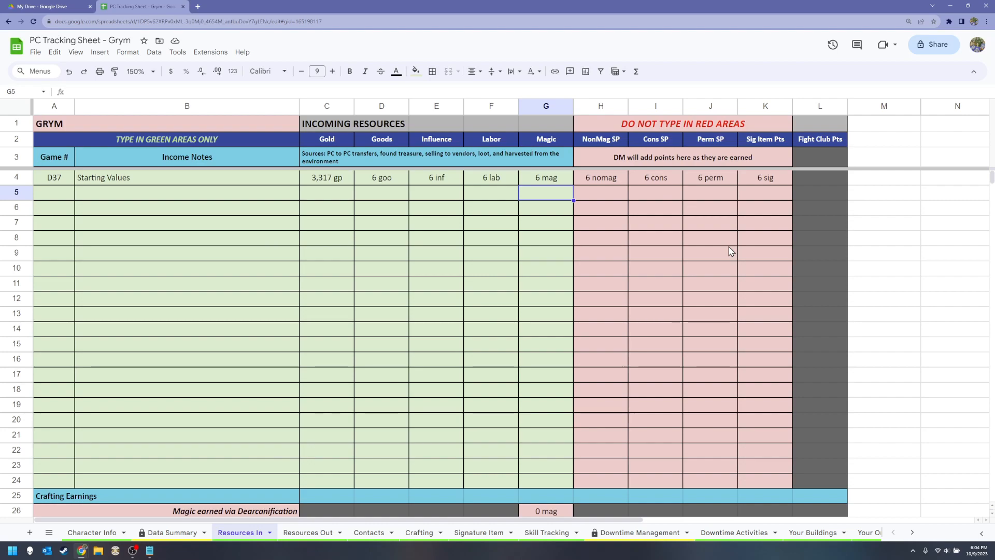
{"action": "scroll", "coordinate": [539, 313], "scroll_direction": "down", "scroll_amount": 3}
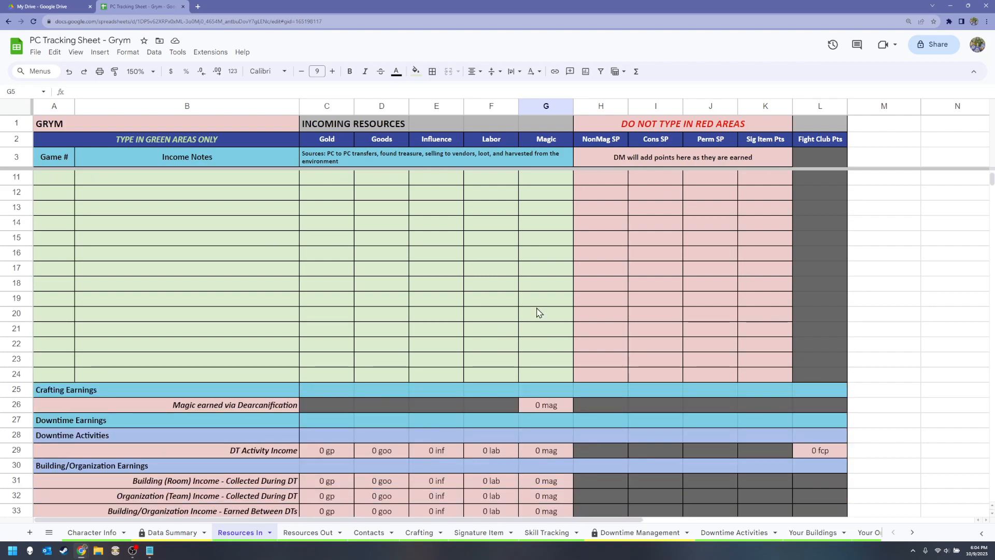
{"action": "scroll", "coordinate": [572, 232], "scroll_direction": "down", "scroll_amount": 6}
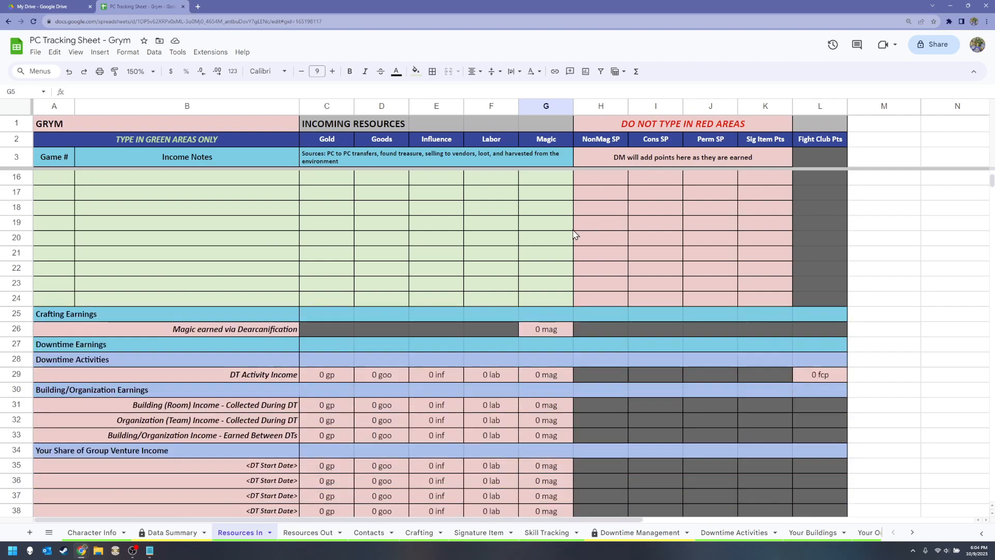
{"action": "scroll", "coordinate": [572, 232], "scroll_direction": "up", "scroll_amount": 1}
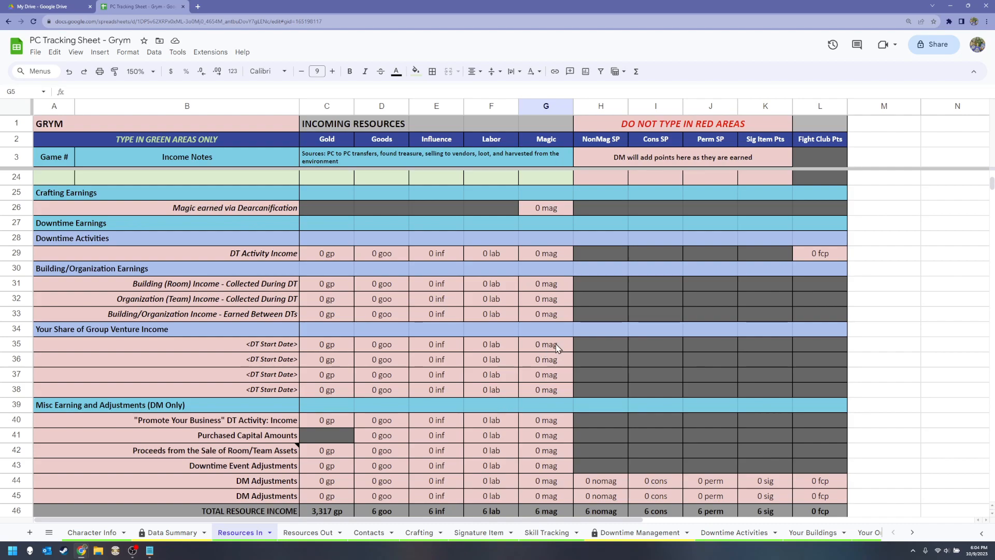
{"action": "scroll", "coordinate": [557, 348], "scroll_direction": "down", "scroll_amount": 2}
{"action": "scroll", "coordinate": [556, 348], "scroll_direction": "up", "scroll_amount": 2}
{"action": "scroll", "coordinate": [500, 361], "scroll_direction": "down", "scroll_amount": 1}
{"action": "scroll", "coordinate": [500, 361], "scroll_direction": "down", "scroll_amount": 1}
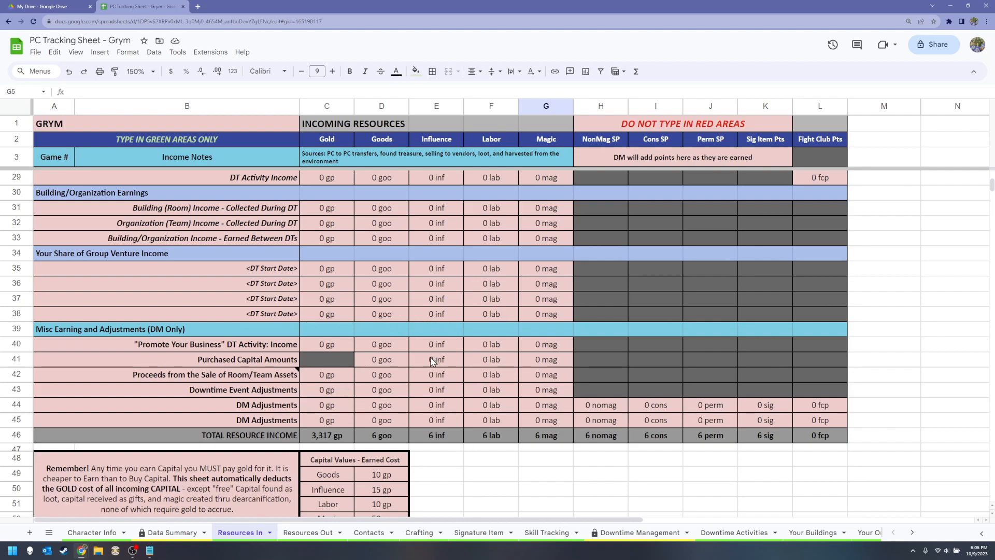
Read the notes on earned and purchased capital costs beneath the total resource income row
{"action": "scroll", "coordinate": [479, 285], "scroll_direction": "down", "scroll_amount": 1}
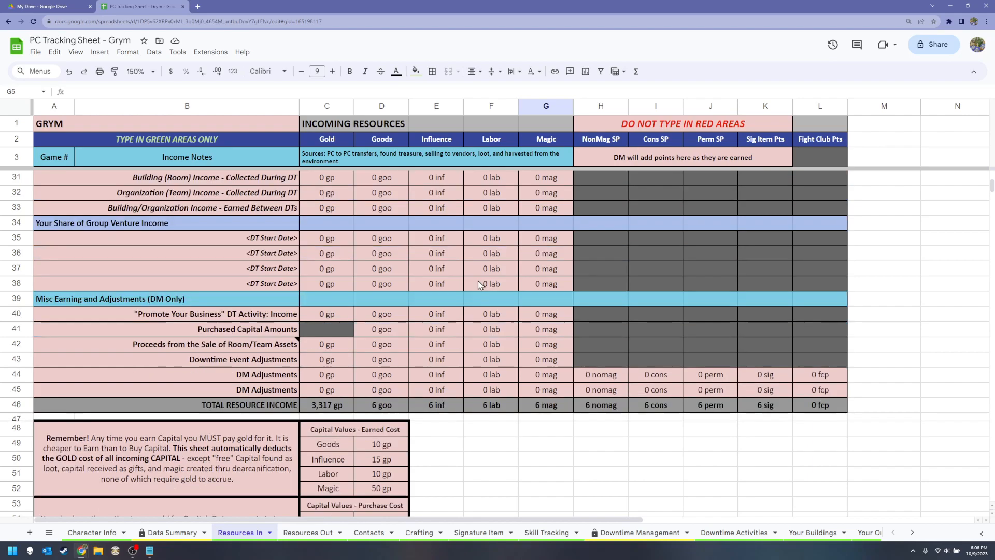
{"action": "scroll", "coordinate": [479, 284], "scroll_direction": "down", "scroll_amount": 3}
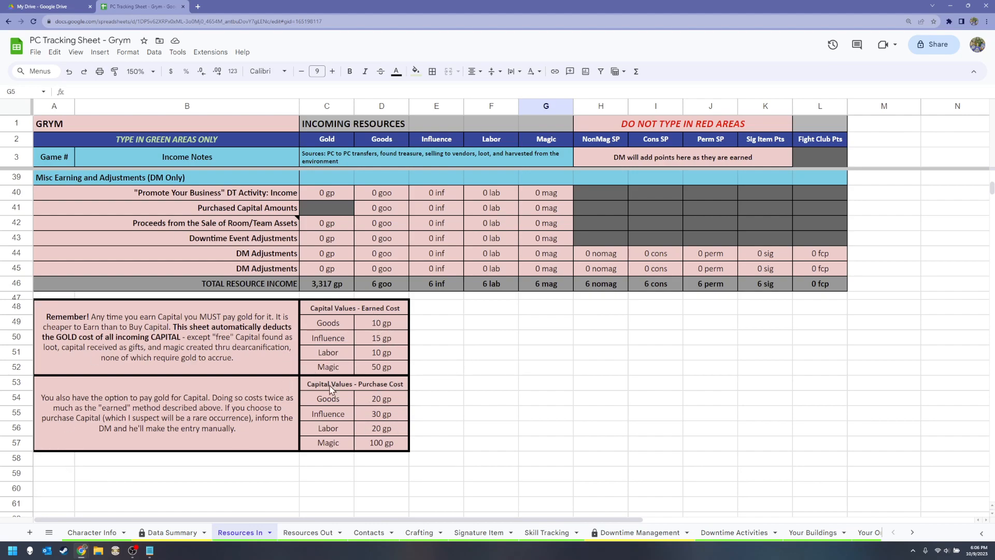
{"action": "scroll", "coordinate": [469, 371], "scroll_direction": "up", "scroll_amount": 4}
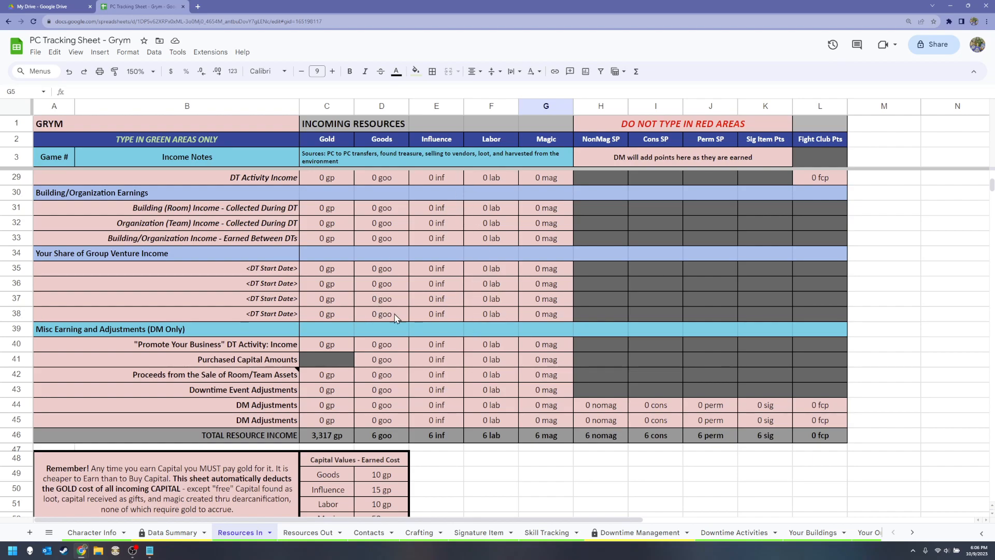
{"action": "scroll", "coordinate": [434, 347], "scroll_direction": "down", "scroll_amount": 1}
{"action": "scroll", "coordinate": [434, 347], "scroll_direction": "down", "scroll_amount": 1}
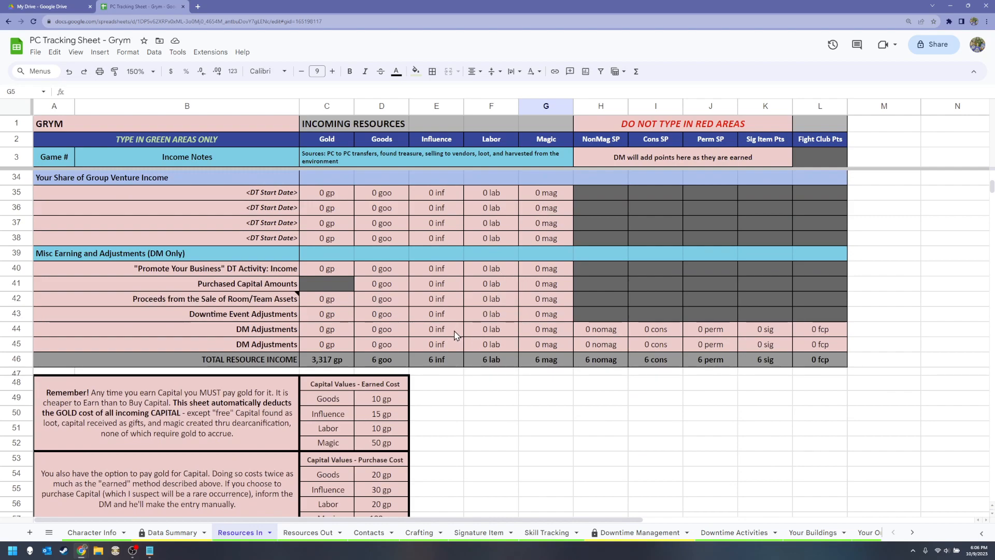
Open the Resources Out sheet and examine its expense sections, including the formula for gold spent to earn capital during downtime activities
{"action": "left_click", "coordinate": [311, 533]}
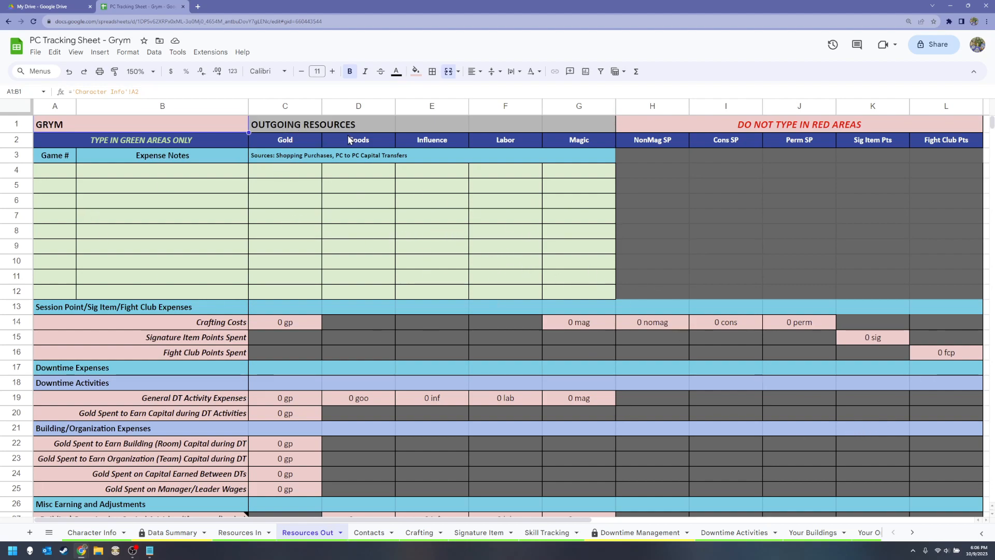
{"action": "scroll", "coordinate": [323, 280], "scroll_direction": "down", "scroll_amount": 1}
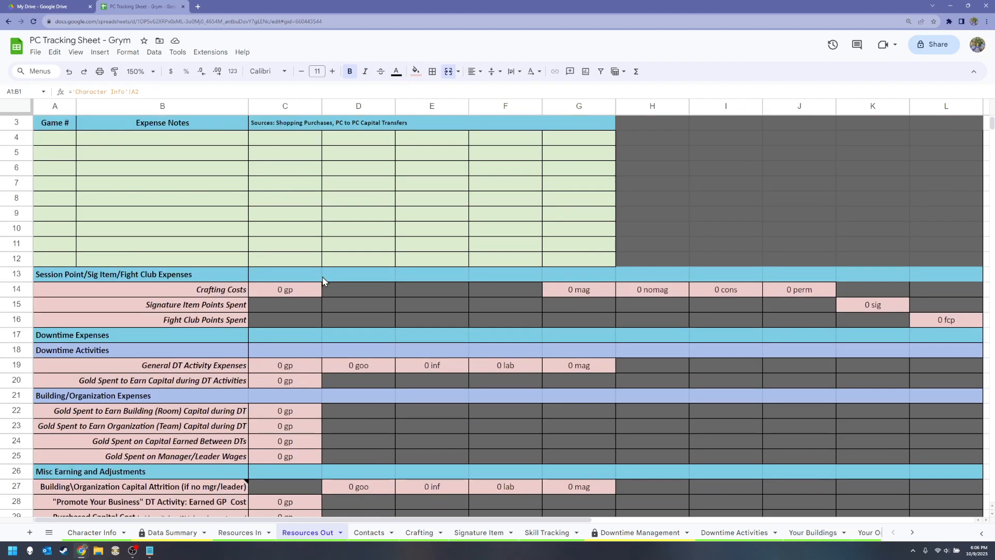
{"action": "scroll", "coordinate": [323, 281], "scroll_direction": "down", "scroll_amount": 3}
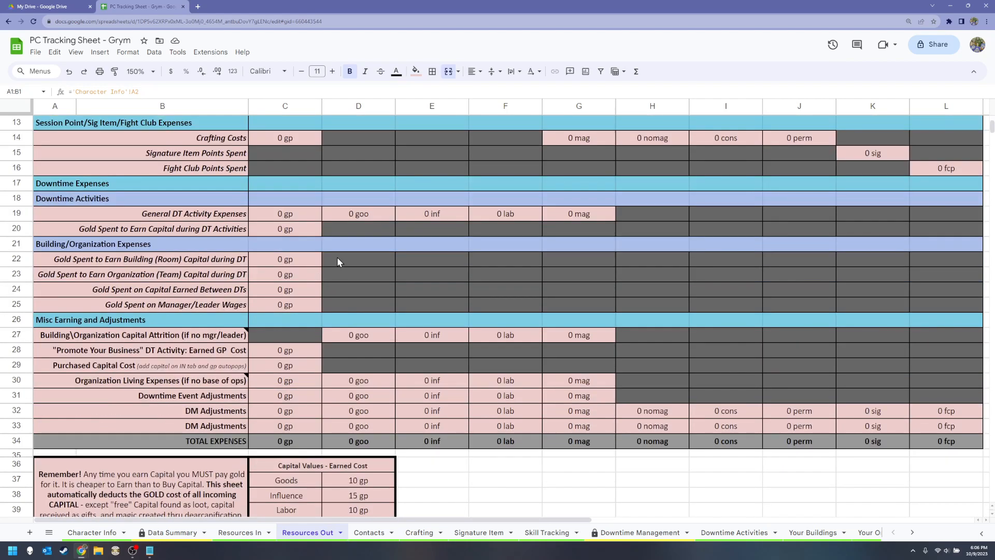
{"action": "scroll", "coordinate": [337, 260], "scroll_direction": "up", "scroll_amount": 4}
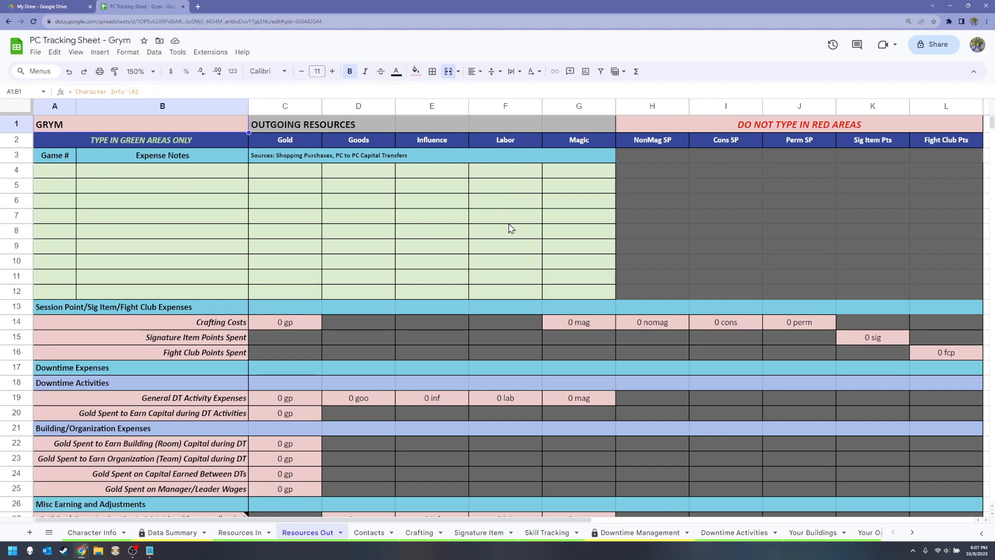
{"action": "scroll", "coordinate": [449, 202], "scroll_direction": "down", "scroll_amount": 3}
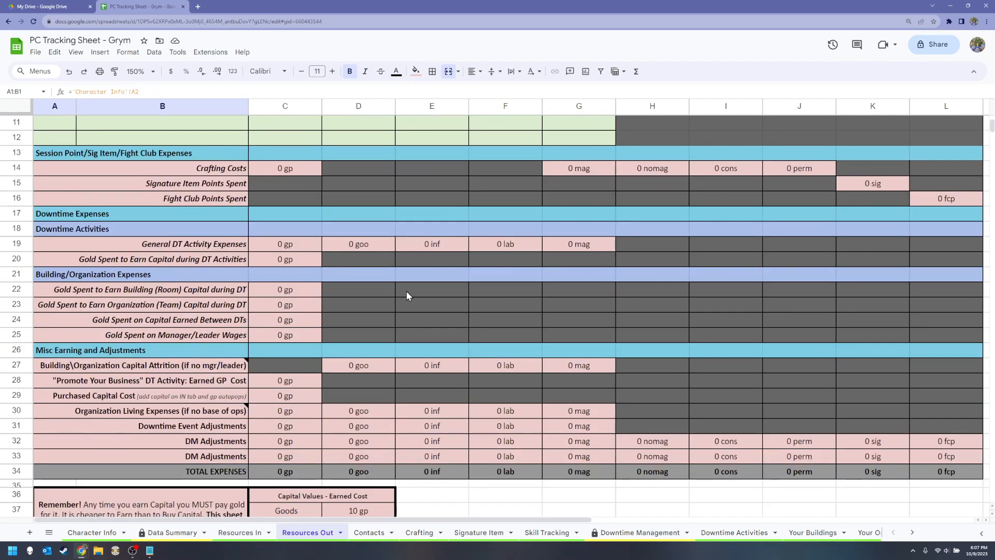
{"action": "scroll", "coordinate": [580, 312], "scroll_direction": "up", "scroll_amount": 1}
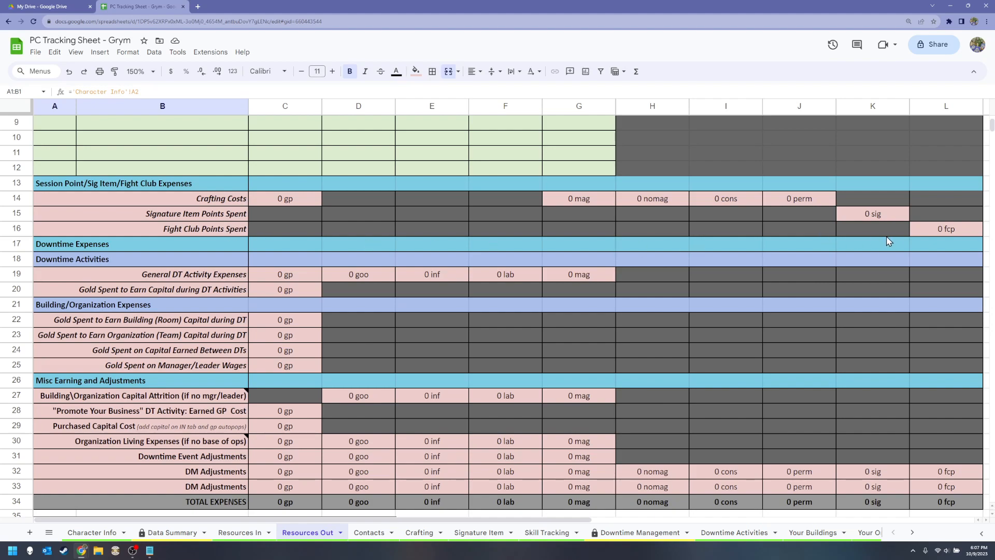
{"action": "scroll", "coordinate": [359, 269], "scroll_direction": "down", "scroll_amount": 1}
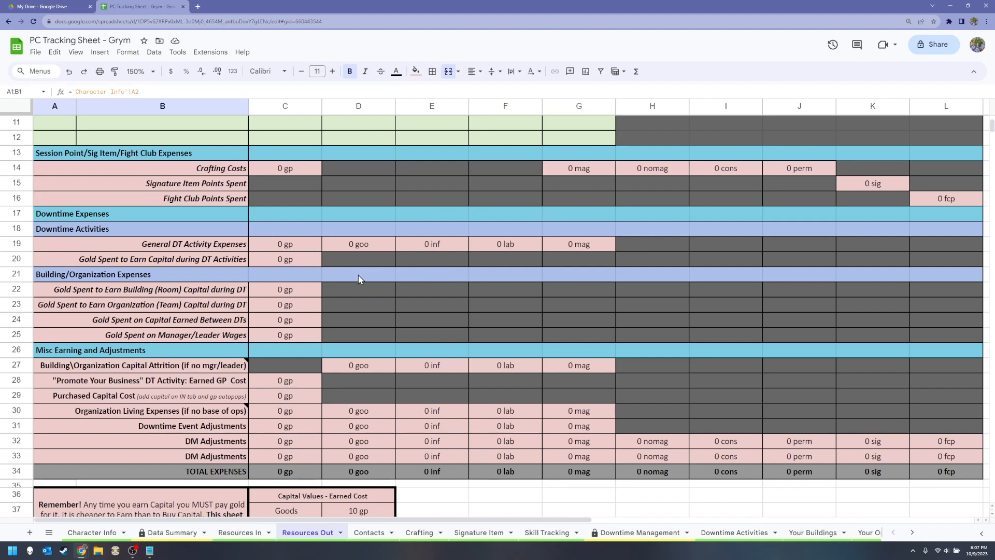
{"action": "left_click", "coordinate": [297, 264]}
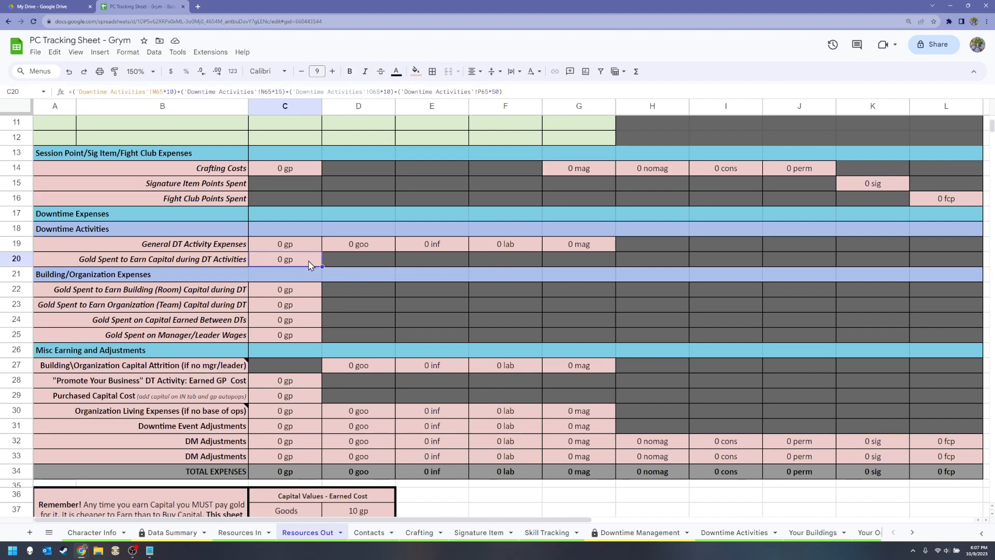
{"action": "scroll", "coordinate": [314, 275], "scroll_direction": "down", "scroll_amount": 1}
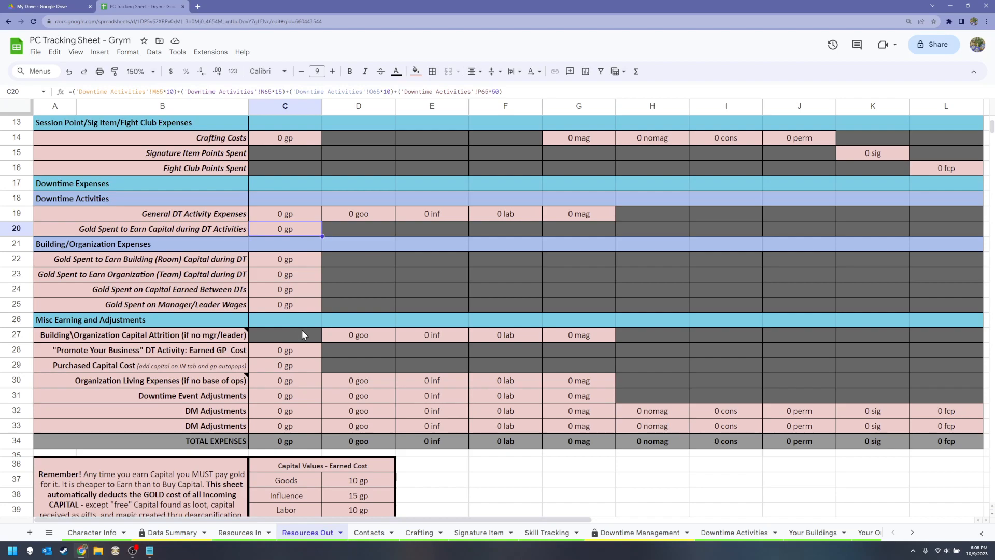
Review the building/organization expenses and the miscellaneous earning and adjustment rows down to the expense totals on the Resources Out sheet
{"action": "scroll", "coordinate": [409, 272], "scroll_direction": "down", "scroll_amount": 1}
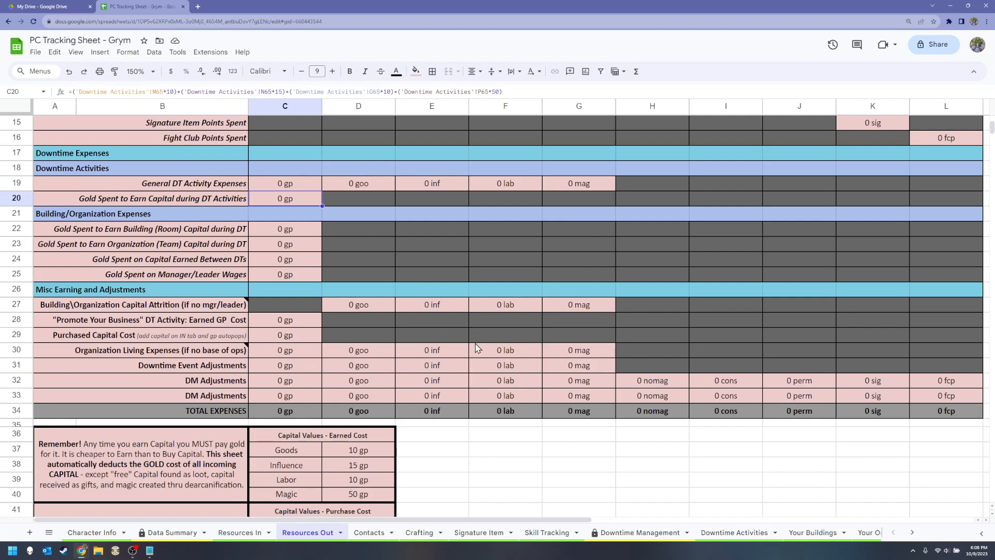
{"action": "scroll", "coordinate": [456, 345], "scroll_direction": "down", "scroll_amount": 5}
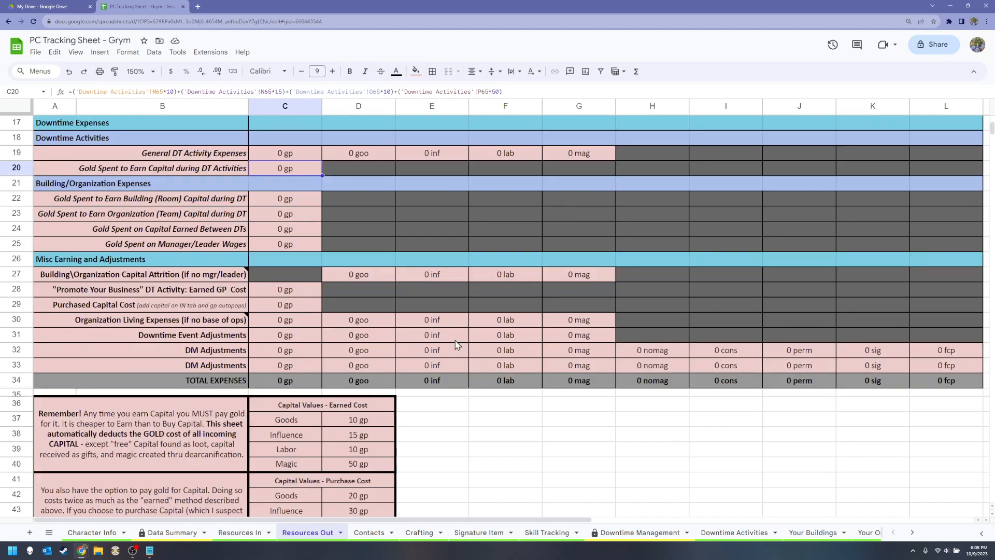
{"action": "scroll", "coordinate": [542, 301], "scroll_direction": "up", "scroll_amount": 10}
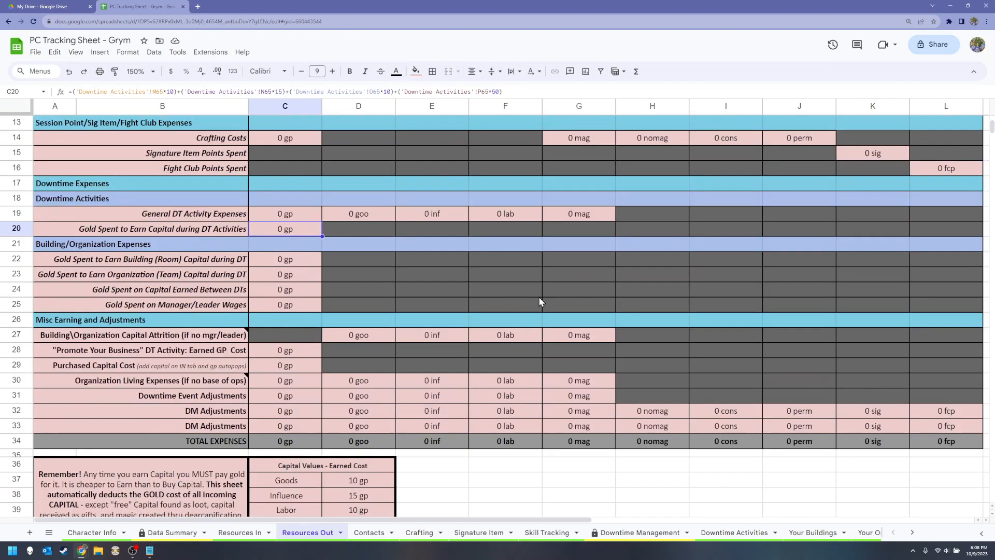
{"action": "scroll", "coordinate": [467, 373], "scroll_direction": "down", "scroll_amount": 3}
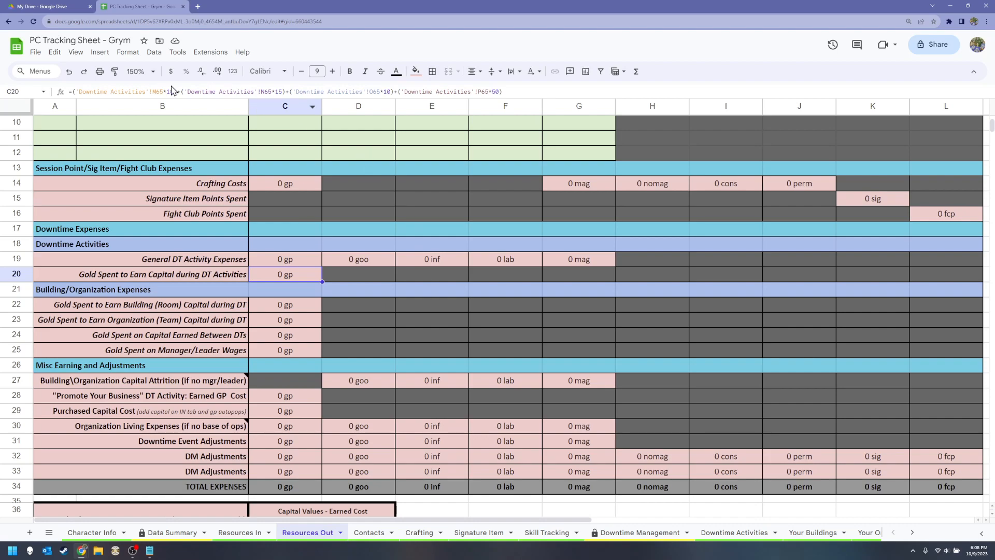
Zoom the Resources Out sheet out to 100% to view the full expense table, and restore the zoom to 150%
{"action": "left_click", "coordinate": [138, 71]}
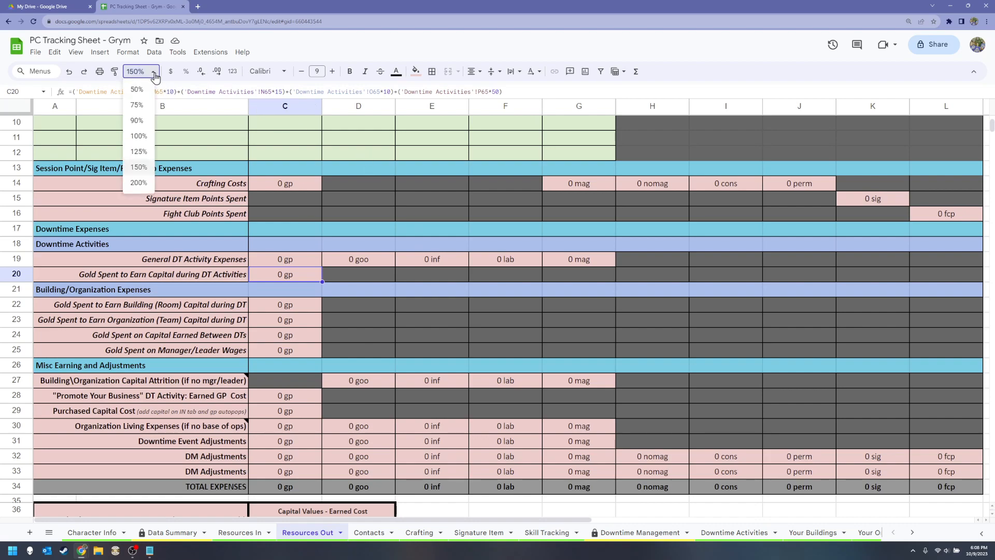
{"action": "left_click", "coordinate": [139, 136]}
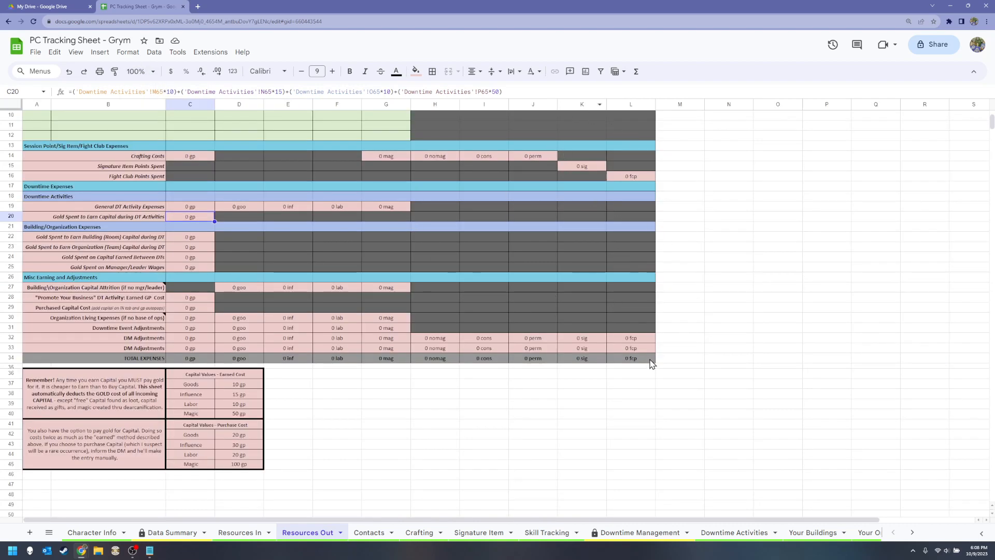
{"action": "left_click", "coordinate": [138, 71]}
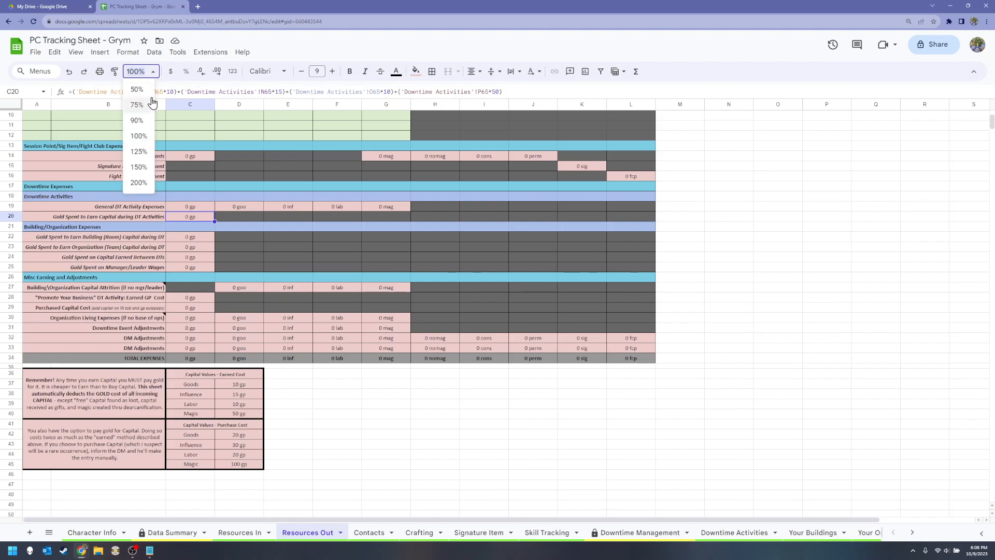
{"action": "left_click", "coordinate": [139, 167]}
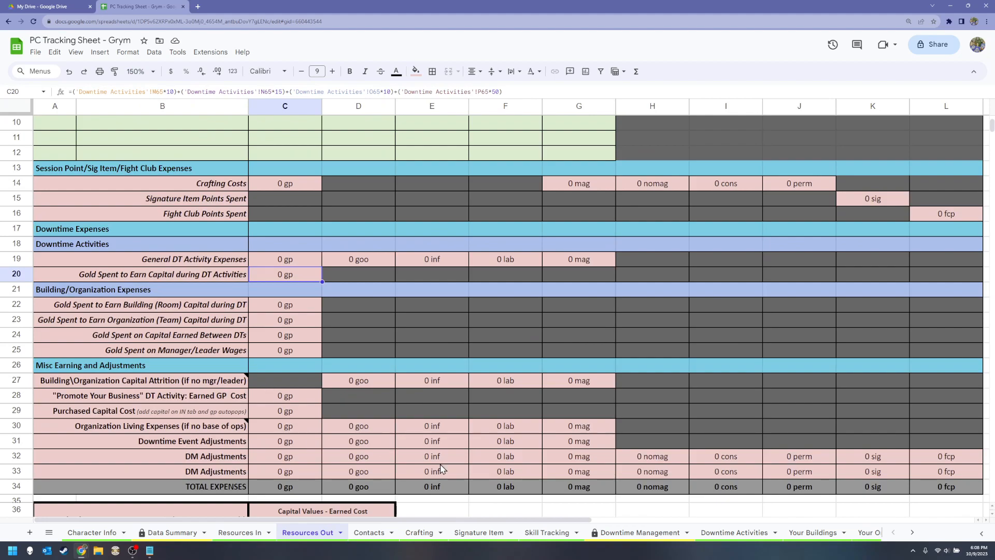
Examine the green expense entry rows on Resources Out and select the note listing the expense sources
{"action": "left_click_drag", "start_coordinate": [453, 520], "coordinate": [391, 523]}
{"action": "scroll", "coordinate": [568, 367], "scroll_direction": "up", "scroll_amount": 3}
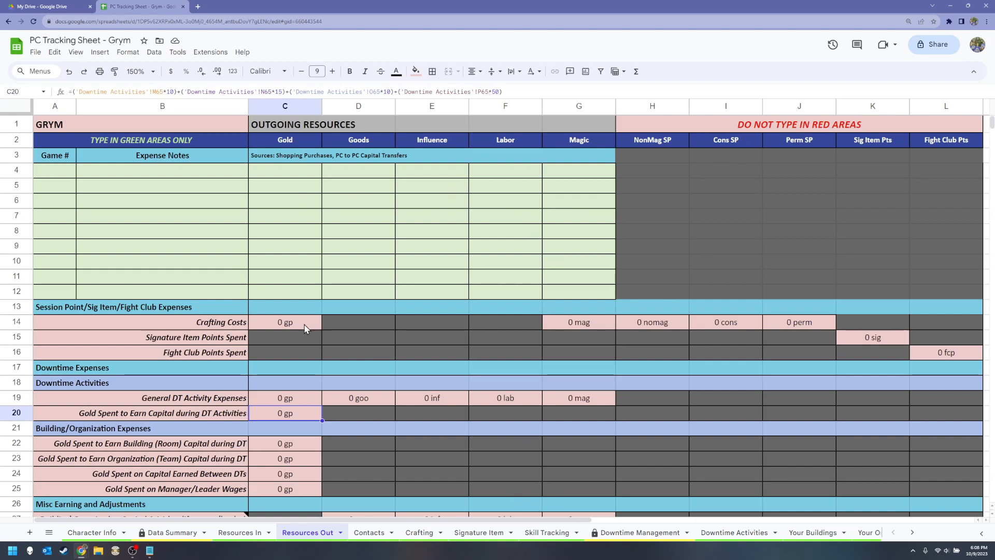
{"action": "left_click", "coordinate": [270, 161]}
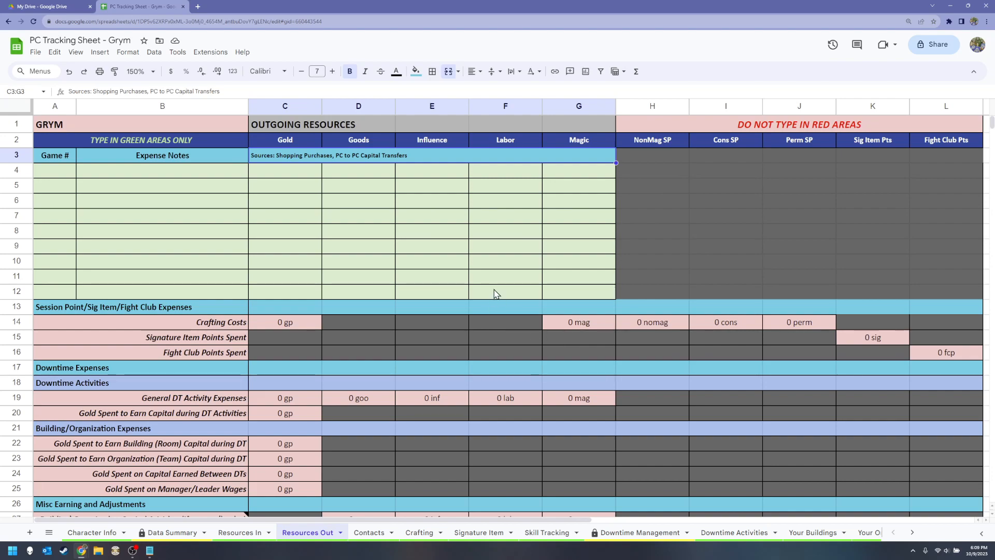
Open the Contacts sheet and examine its reputation modifier columns, including the divine class modifier, across to Total Rep and Notes
{"action": "left_click", "coordinate": [377, 534]}
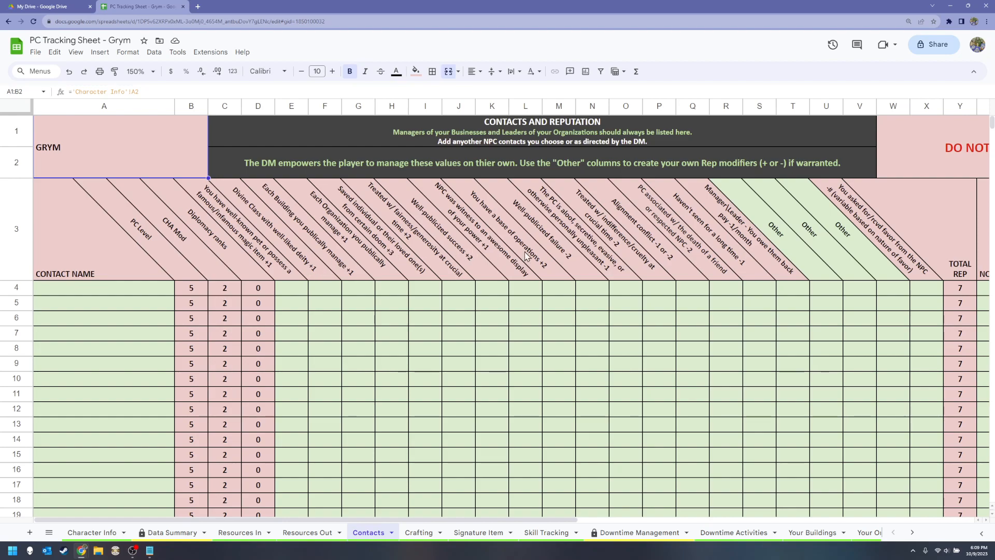
{"action": "left_click", "coordinate": [133, 320]}
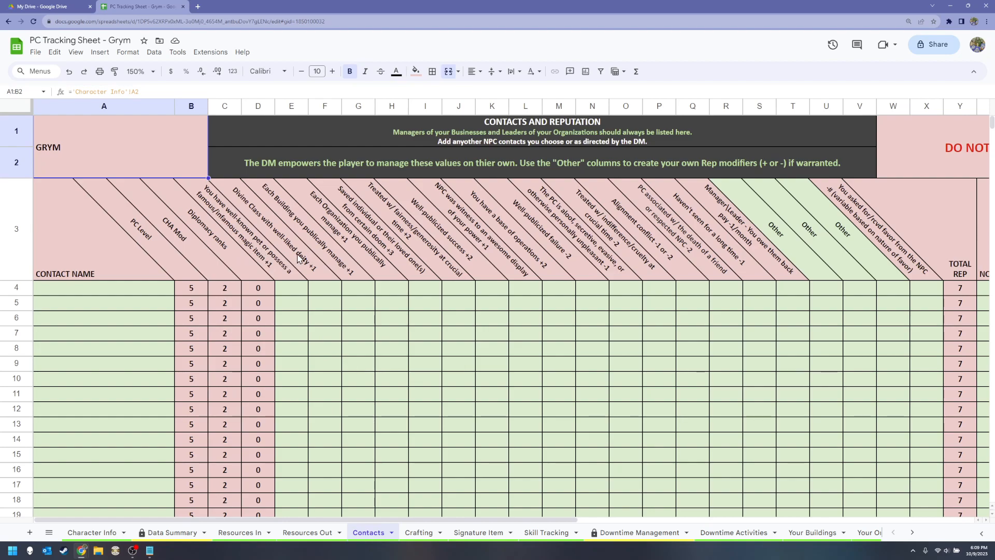
{"action": "left_click", "coordinate": [328, 253]}
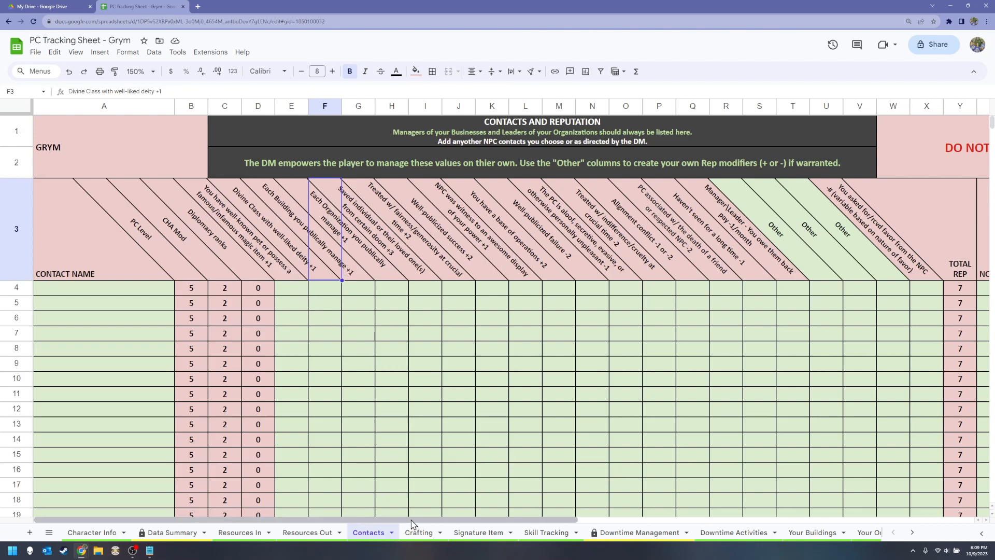
{"action": "left_click_drag", "start_coordinate": [413, 519], "coordinate": [553, 529]}
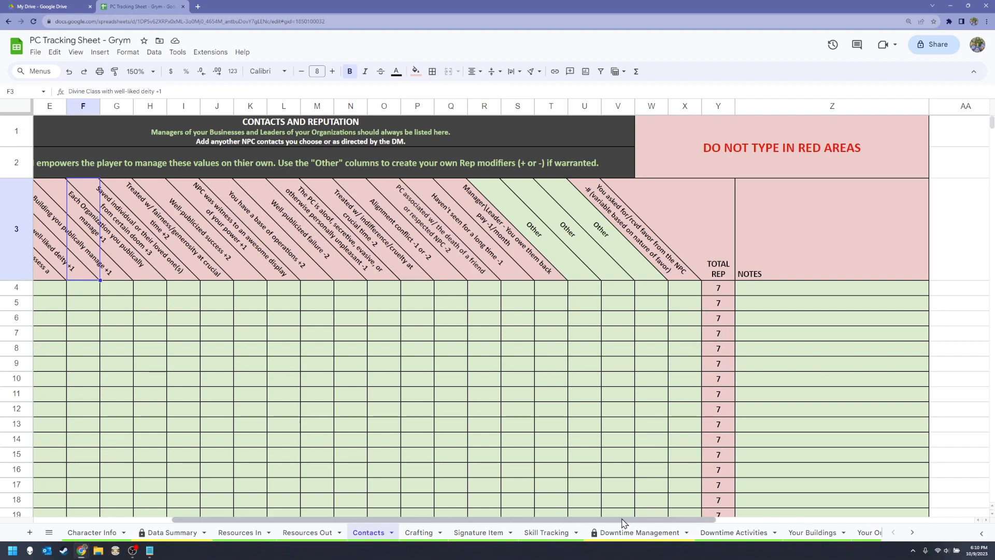
Compare the contact name and base reputation columns with the custom Other modifiers, the total reputation and the notes column
{"action": "left_click_drag", "start_coordinate": [624, 523], "coordinate": [555, 520]}
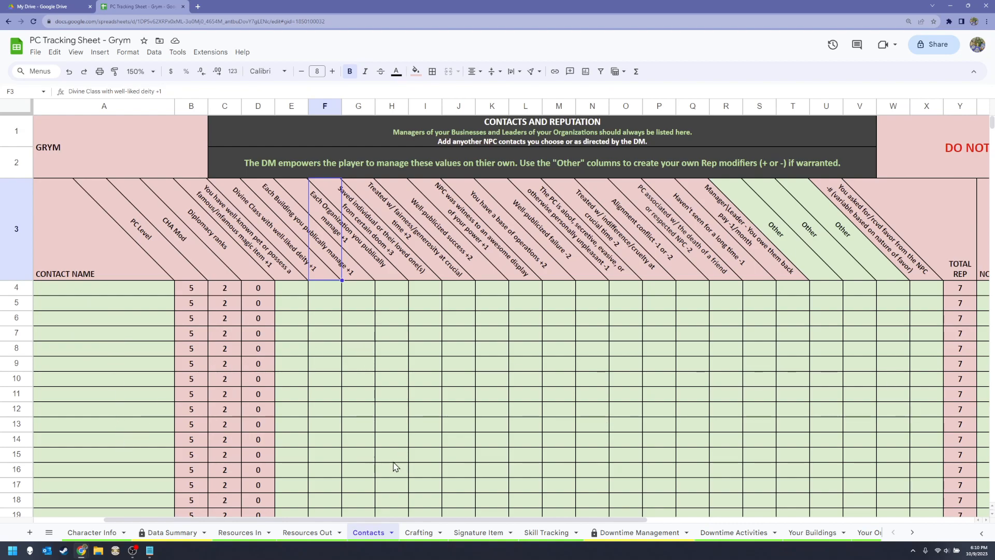
{"action": "mouse_move", "coordinate": [501, 520]}
{"action": "left_mouse_down"}
{"action": "mouse_move", "coordinate": [574, 524]}
{"action": "mouse_move", "coordinate": [502, 536]}
{"action": "left_mouse_up"}
{"action": "left_click_drag", "start_coordinate": [652, 519], "coordinate": [607, 521]}
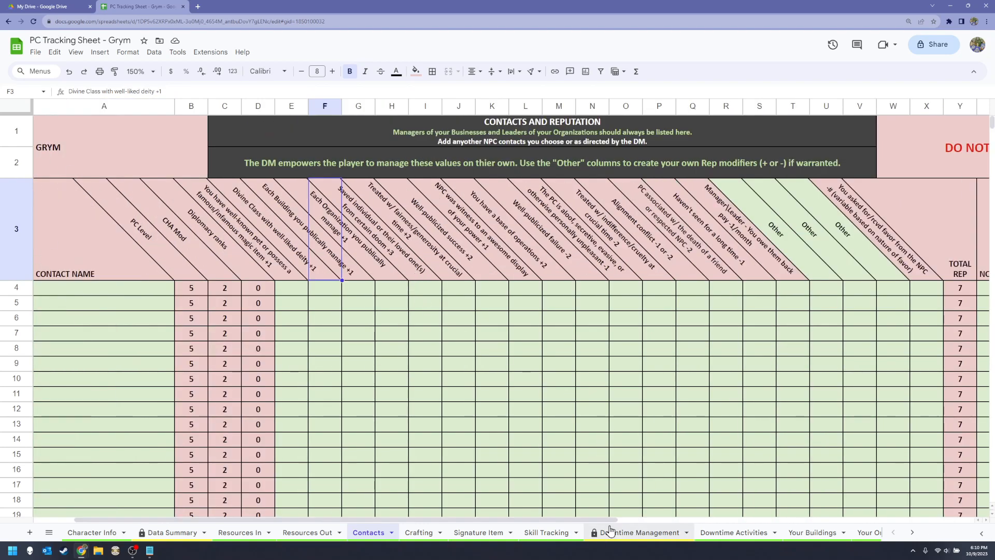
{"action": "left_click_drag", "start_coordinate": [616, 520], "coordinate": [733, 512]}
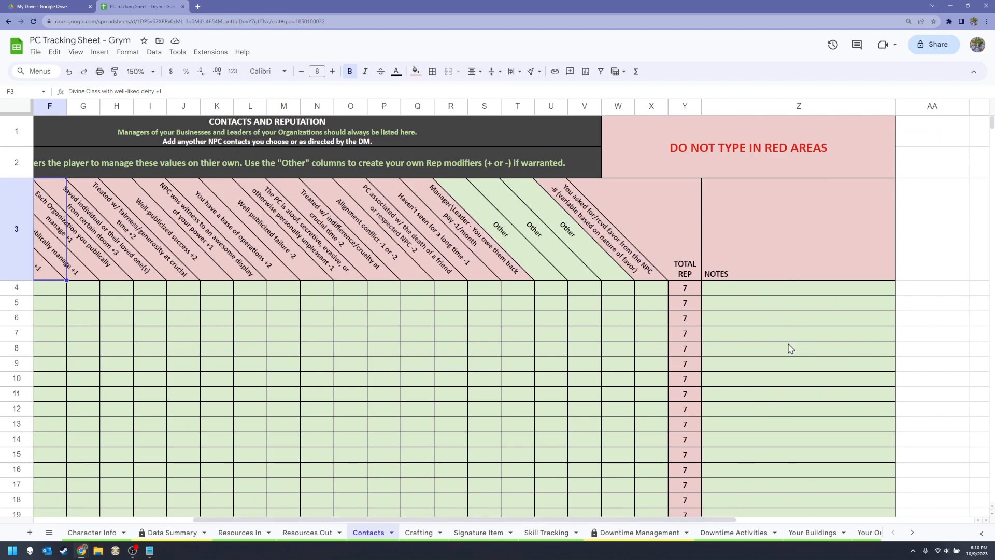
{"action": "left_click_drag", "start_coordinate": [590, 525], "coordinate": [500, 523]}
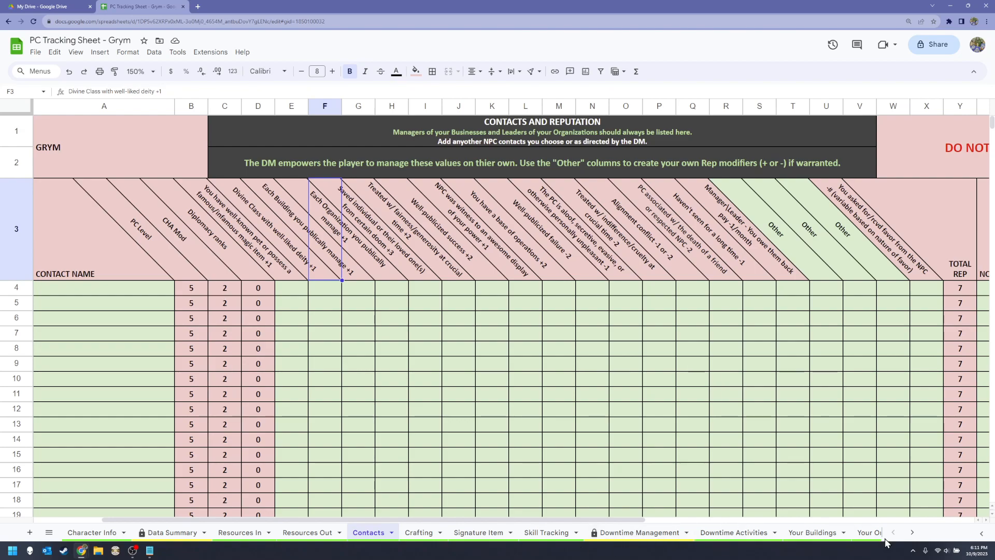
Open the PC NOTES sheet and look over the rows for comments to the DM
{"action": "left_click", "coordinate": [912, 533]}
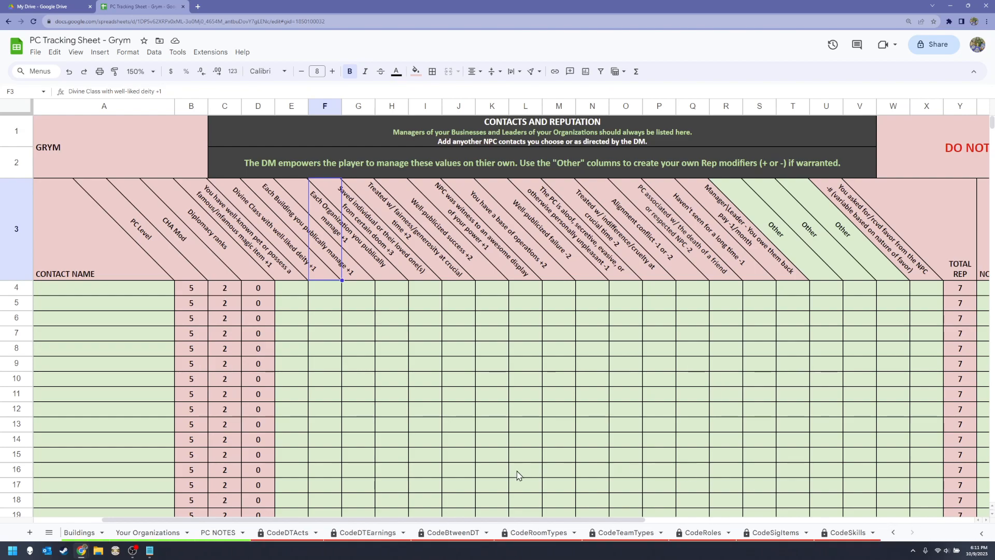
{"action": "left_click", "coordinate": [218, 532]}
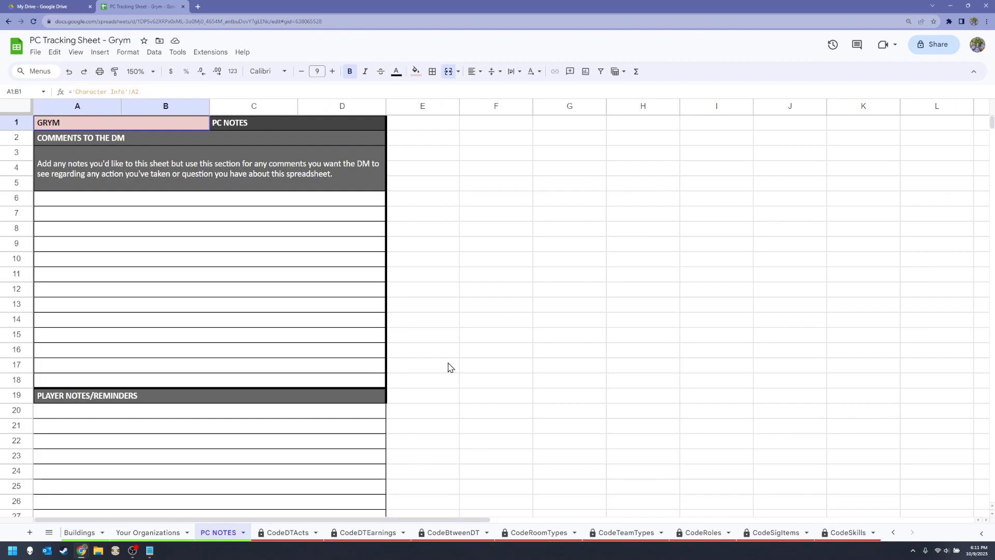
{"action": "left_click", "coordinate": [88, 200]}
{"action": "left_click", "coordinate": [84, 220]}
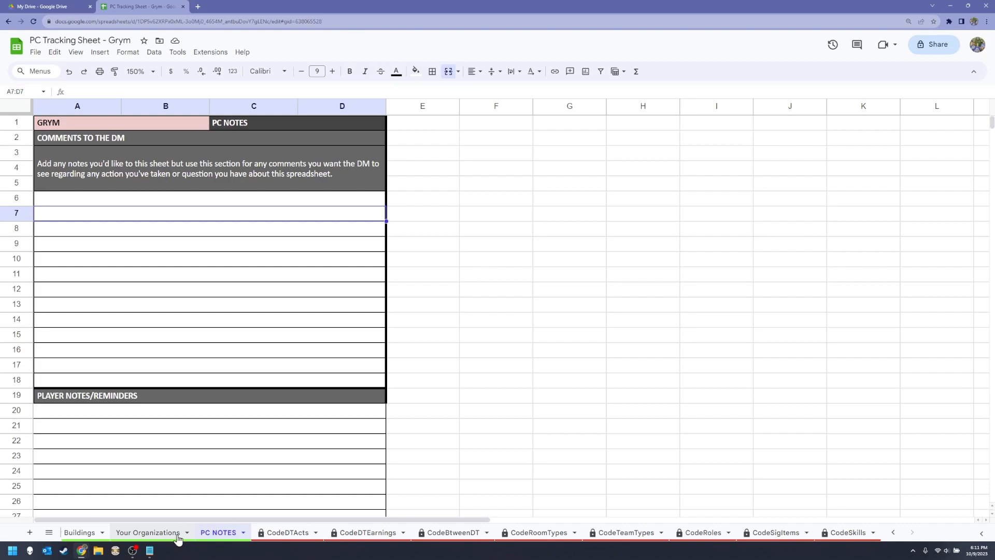
{"action": "left_click", "coordinate": [167, 202]}
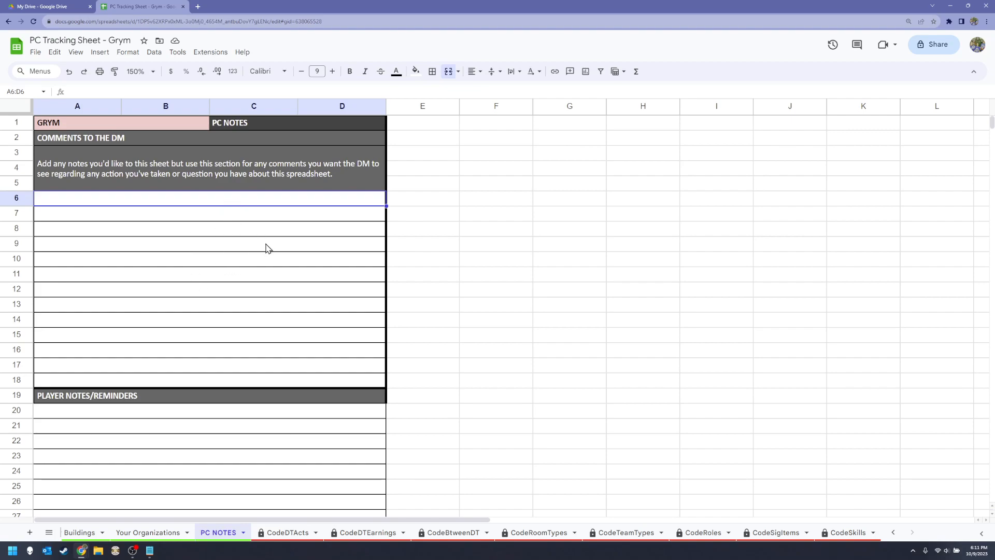
Review the full Player Notes/Reminders section and return to the DM comments at the start of the PC NOTES sheet
{"action": "scroll", "coordinate": [288, 246], "scroll_direction": "down", "scroll_amount": 3}
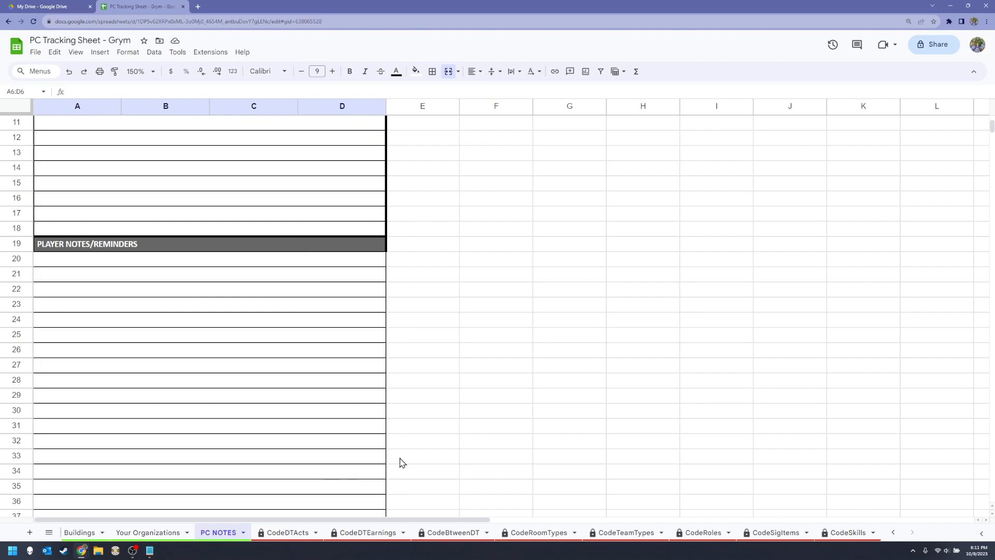
{"action": "scroll", "coordinate": [232, 306], "scroll_direction": "down", "scroll_amount": 1}
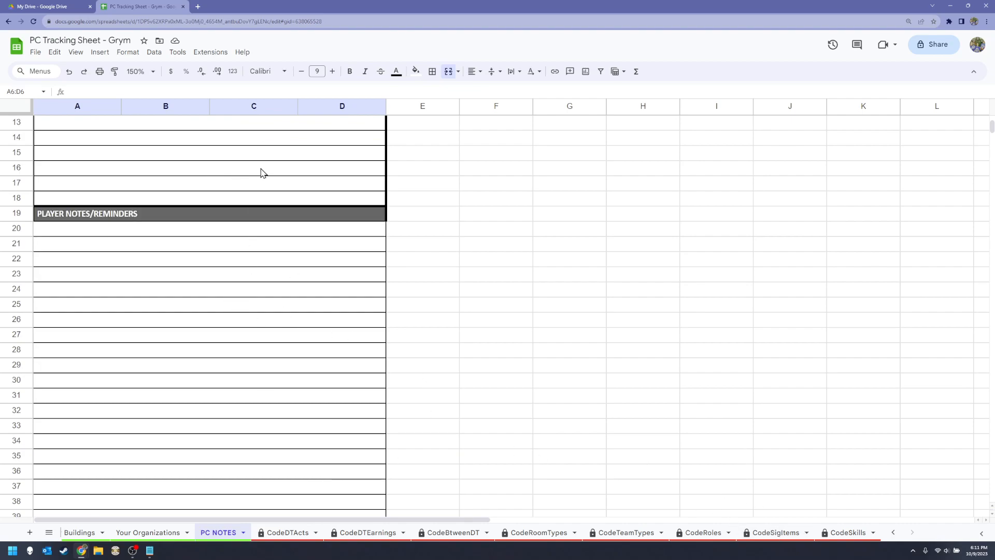
{"action": "scroll", "coordinate": [171, 343], "scroll_direction": "down", "scroll_amount": 2}
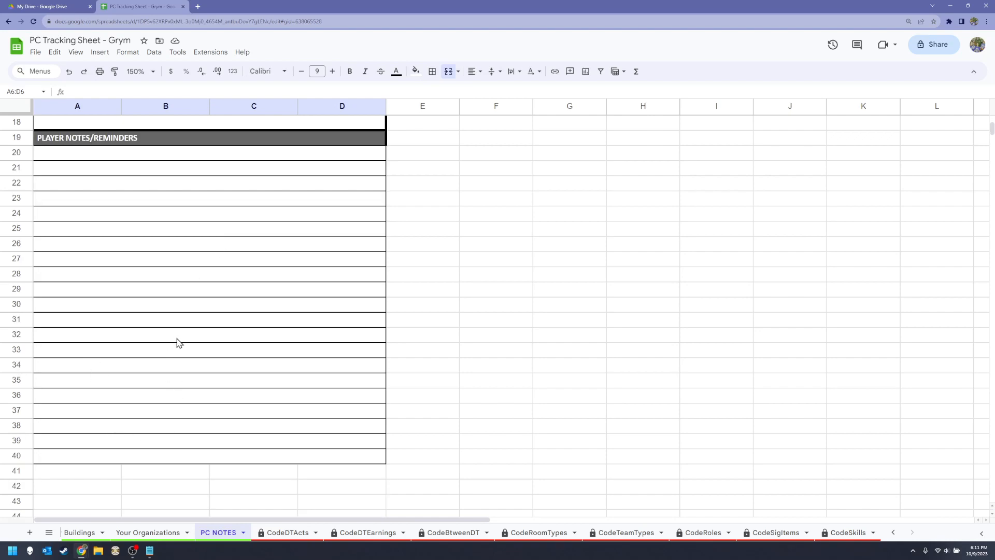
{"action": "scroll", "coordinate": [317, 164], "scroll_direction": "up", "scroll_amount": 5}
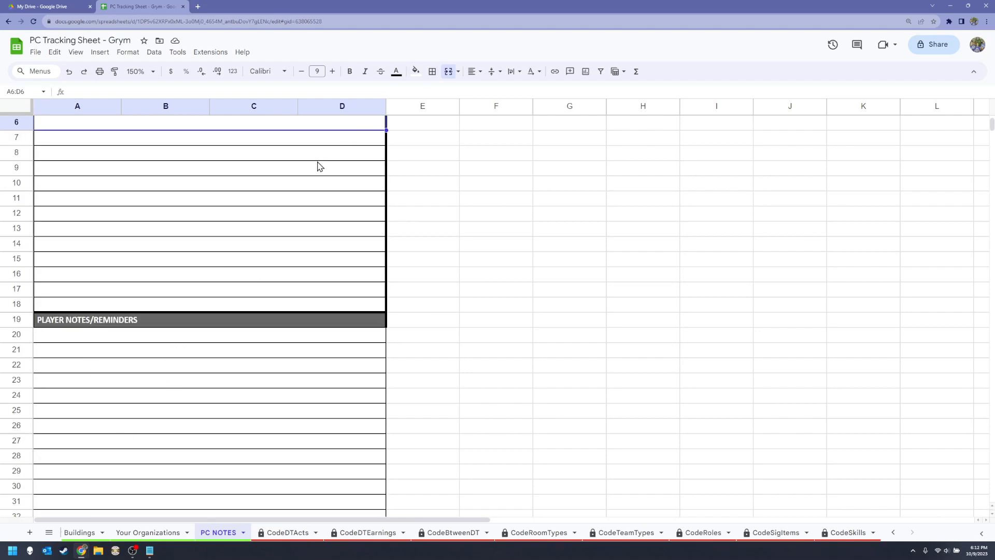
{"action": "scroll", "coordinate": [391, 224], "scroll_direction": "up", "scroll_amount": 1}
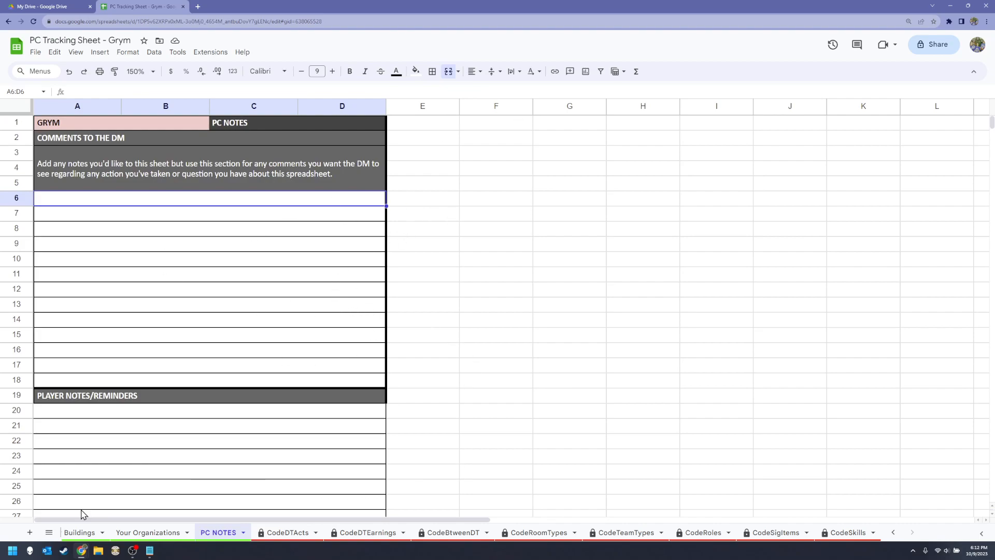
Check the resource summary and downtime dates on the Data Summary sheet, and reopen the Contacts sheet
{"action": "left_click", "coordinate": [893, 533]}
{"action": "left_click", "coordinate": [894, 534]}
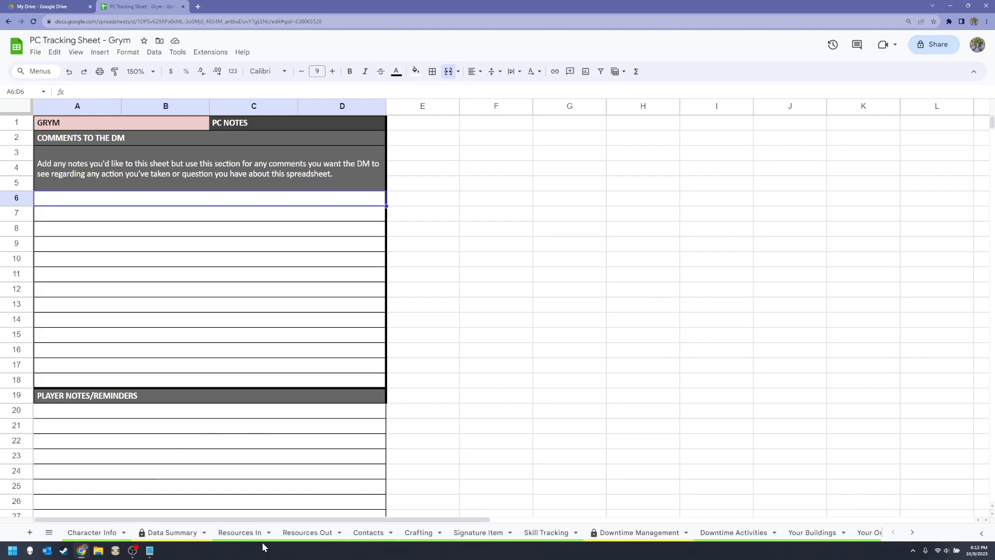
{"action": "left_click", "coordinate": [172, 533]}
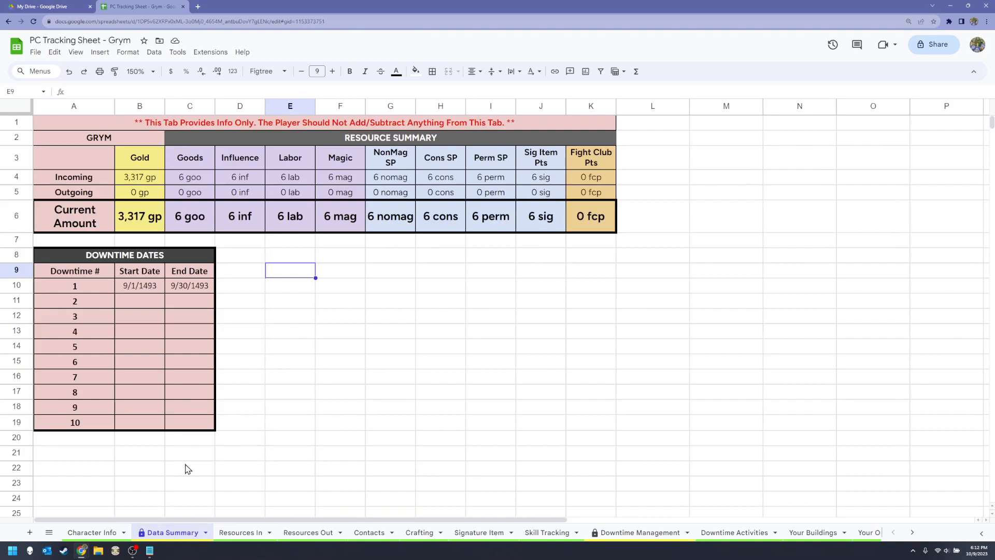
{"action": "left_click", "coordinate": [369, 532]}
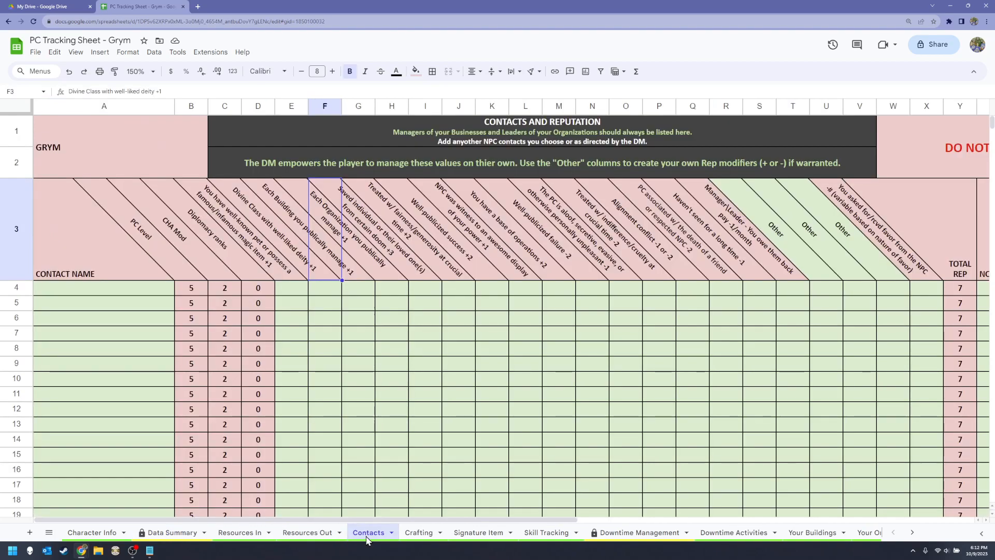